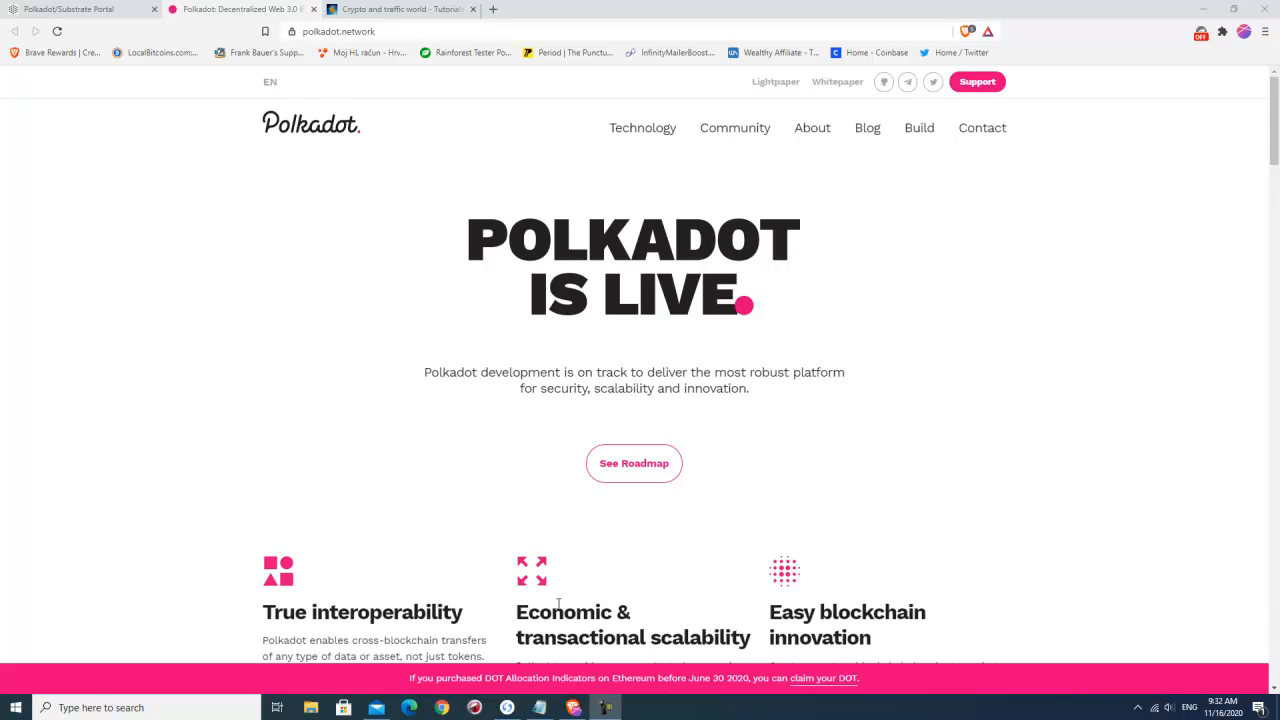
# Check the topic outline in Notepad, minimize it, and look over the feature sections on the Polkadot homepage.
pyautogui.click(540, 707)
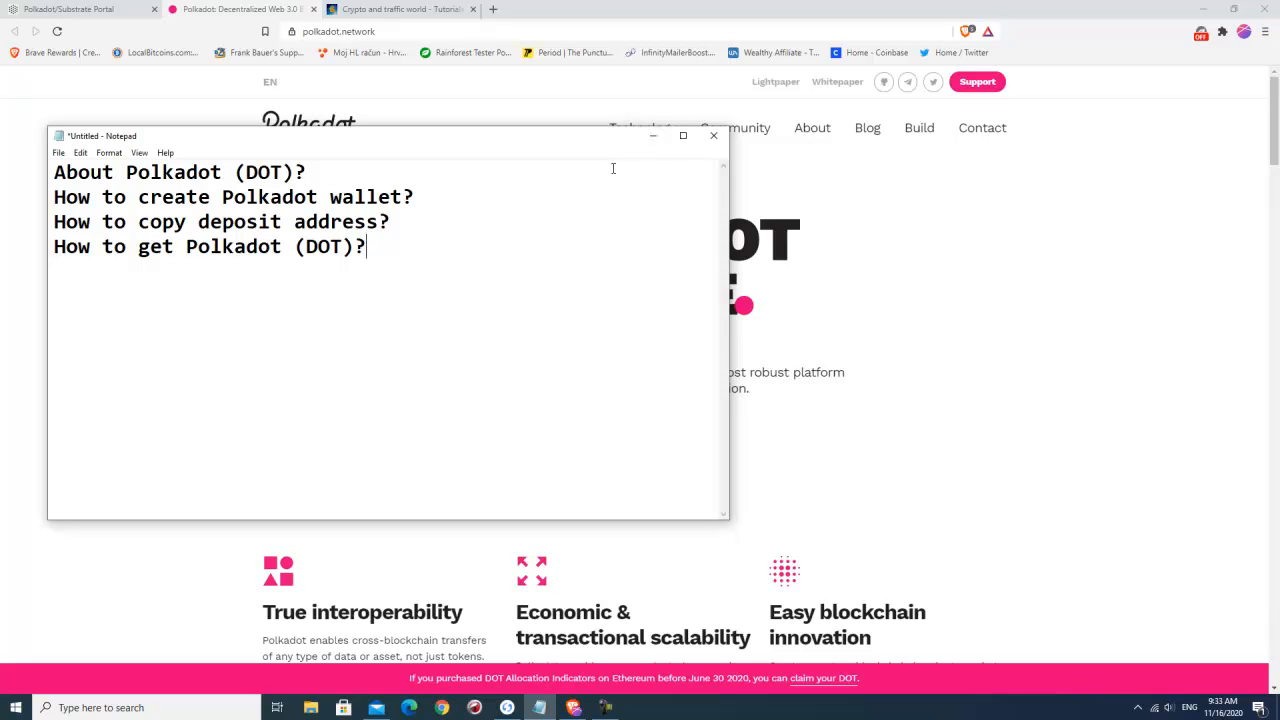
pyautogui.click(653, 137)
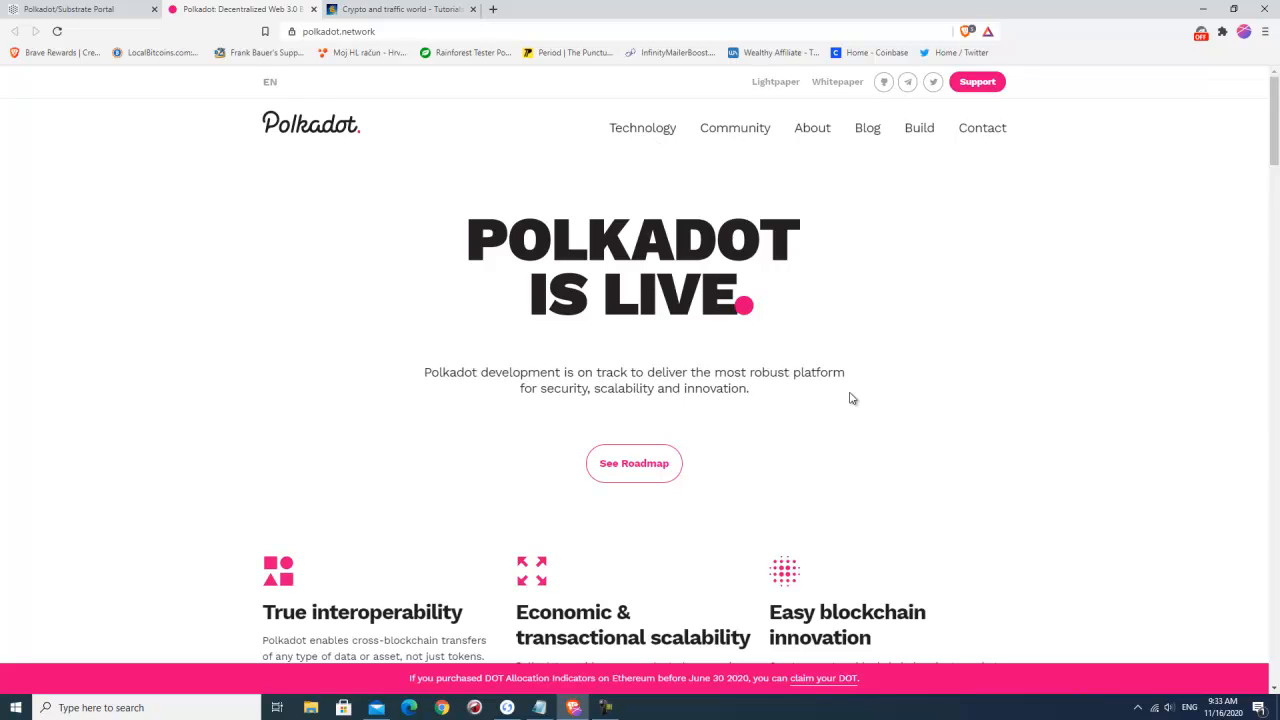
pyautogui.scroll(-1, 852, 74)
pyautogui.scroll(-3, 852, 74)
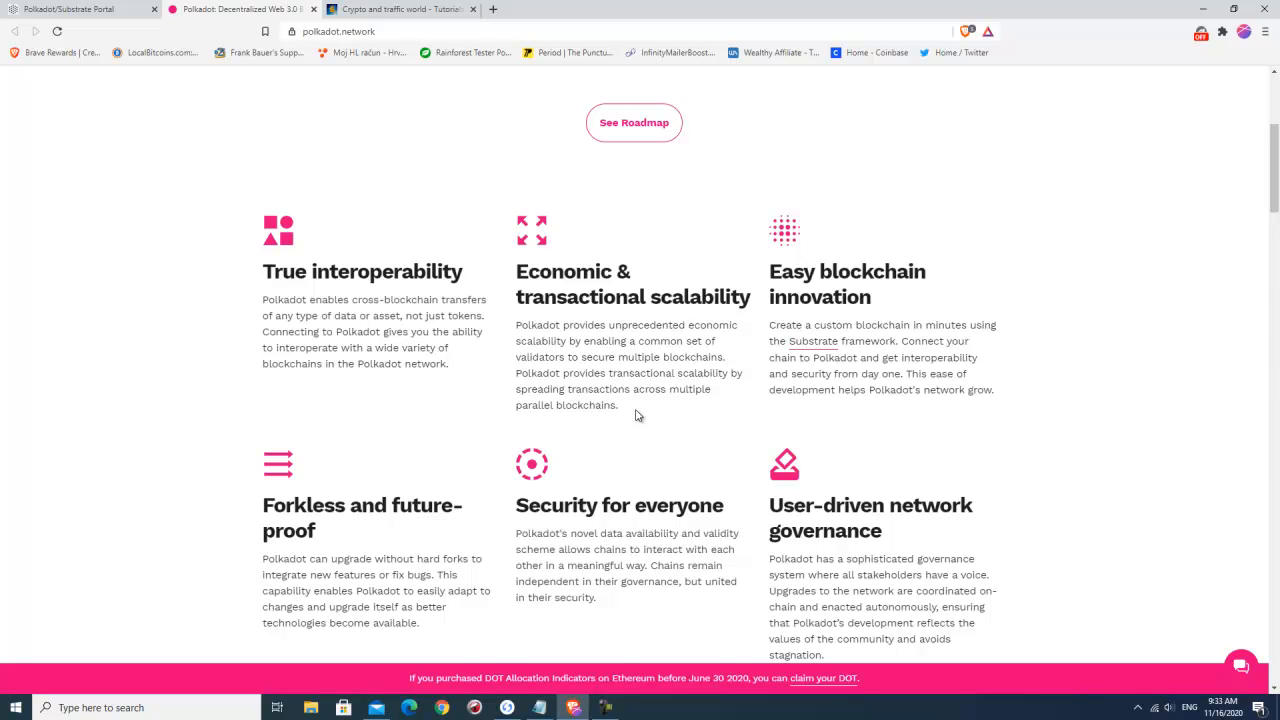
pyautogui.scroll(3, 809, 300)
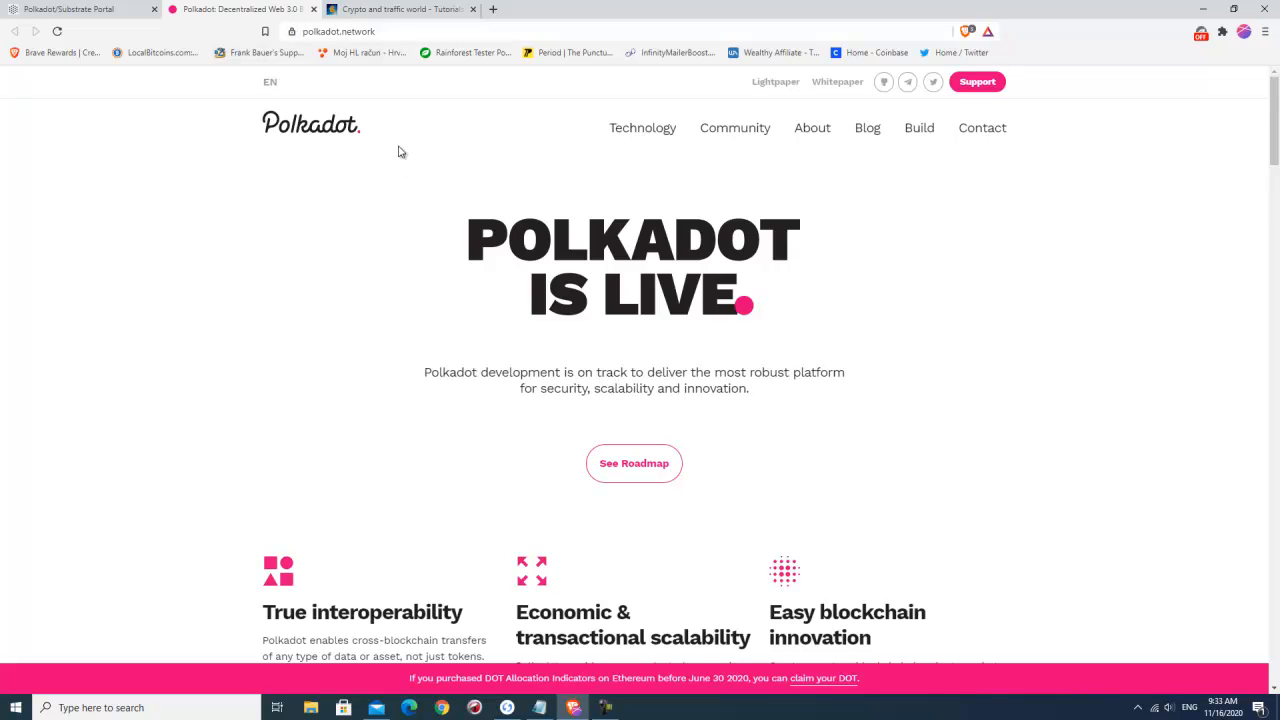
# Open the blog post "How to buy and store Polkadot (DOT)?" and examine its exchange form and completed-exchange screenshot.
pyautogui.click(419, 10)
pyautogui.moveTo(368, 376)
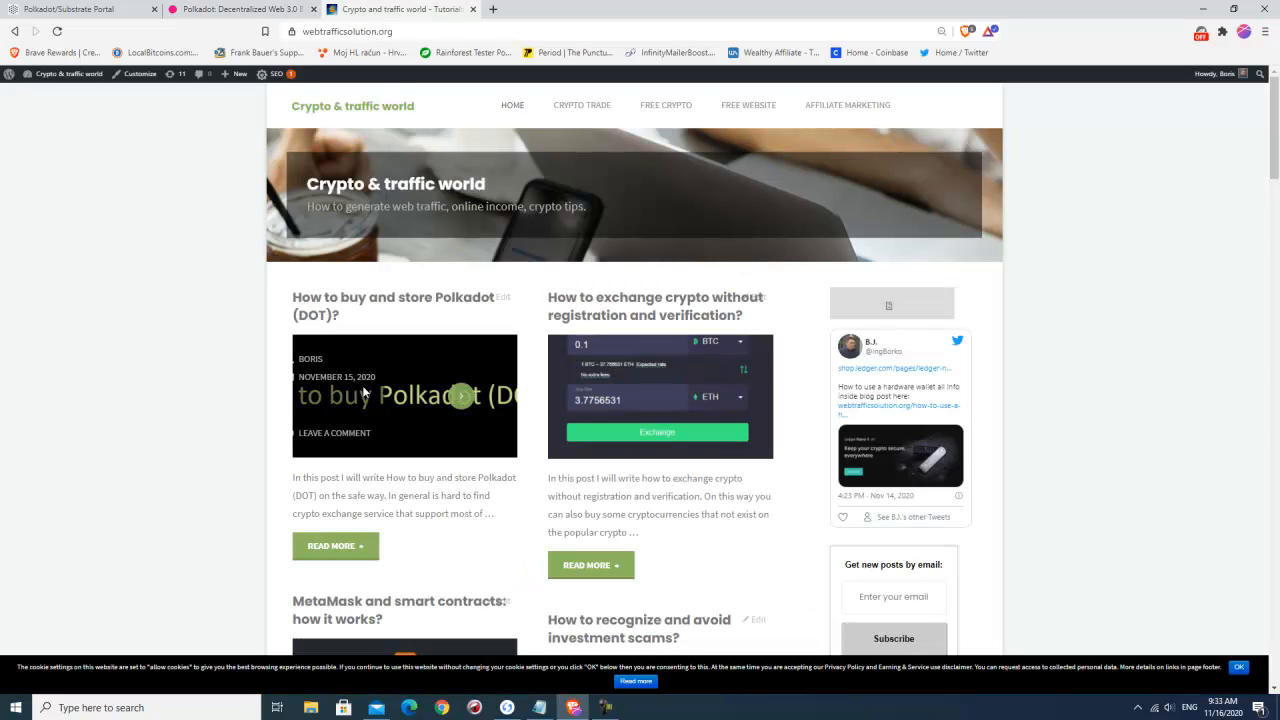
pyautogui.click(460, 397)
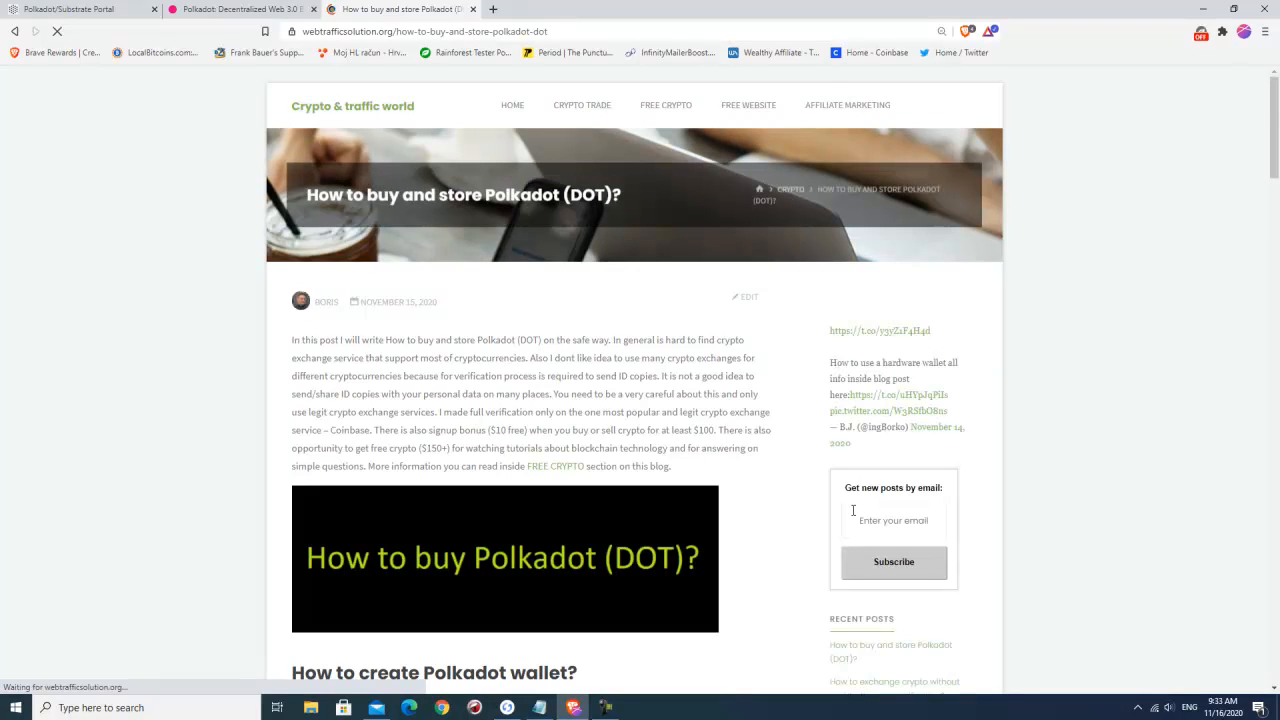
pyautogui.scroll(-5, 853, 510)
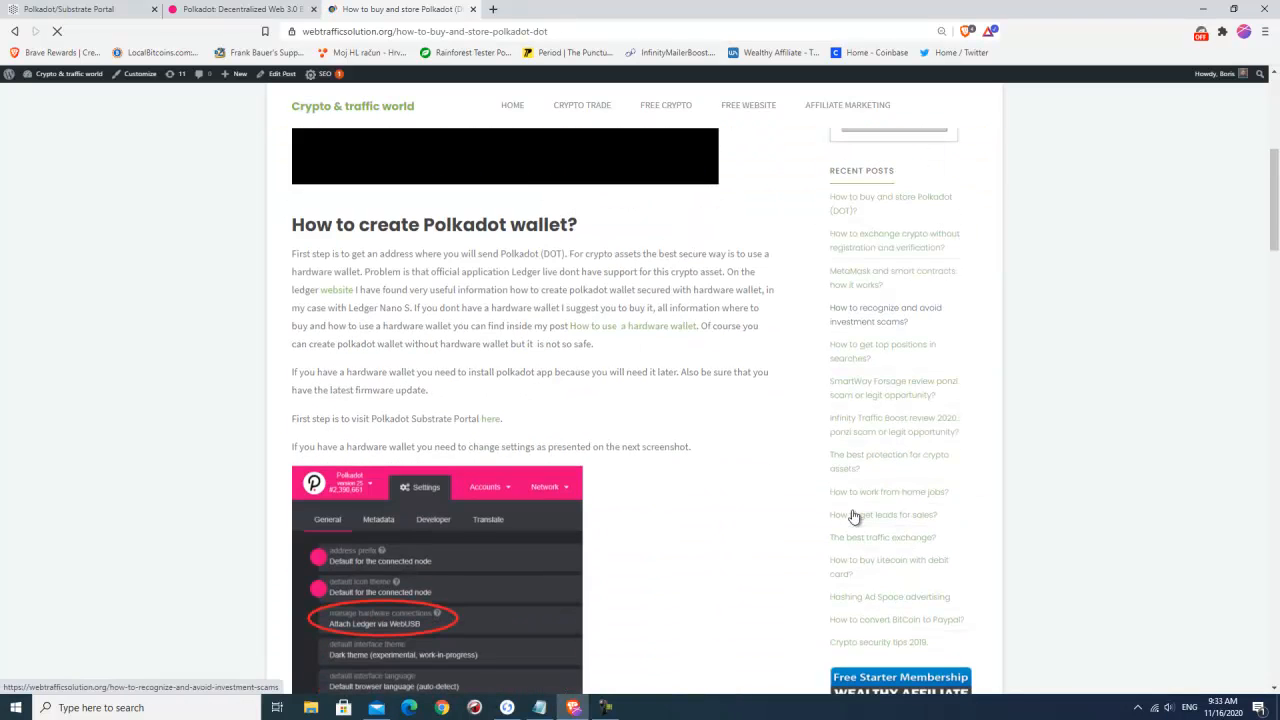
pyautogui.scroll(-5, 843, 500)
pyautogui.scroll(-2, 789, 449)
pyautogui.scroll(-10, 789, 450)
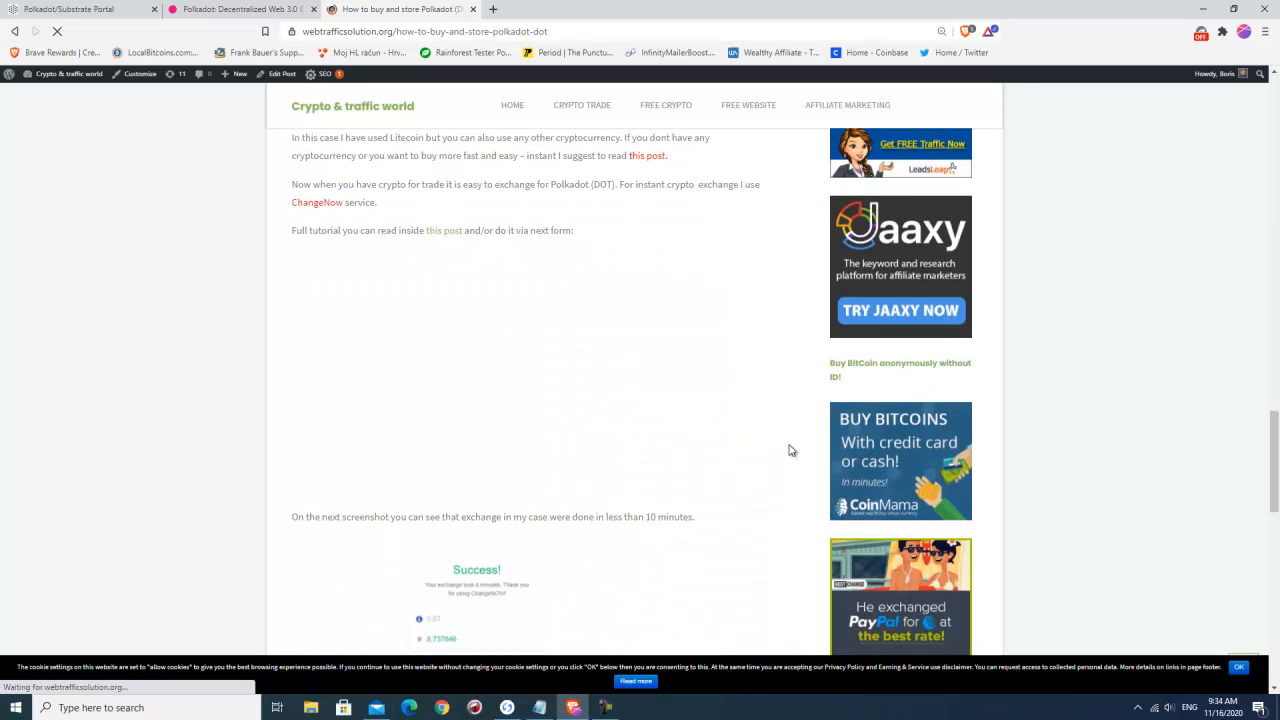
pyautogui.scroll(-2, 791, 450)
pyautogui.scroll(2, 791, 450)
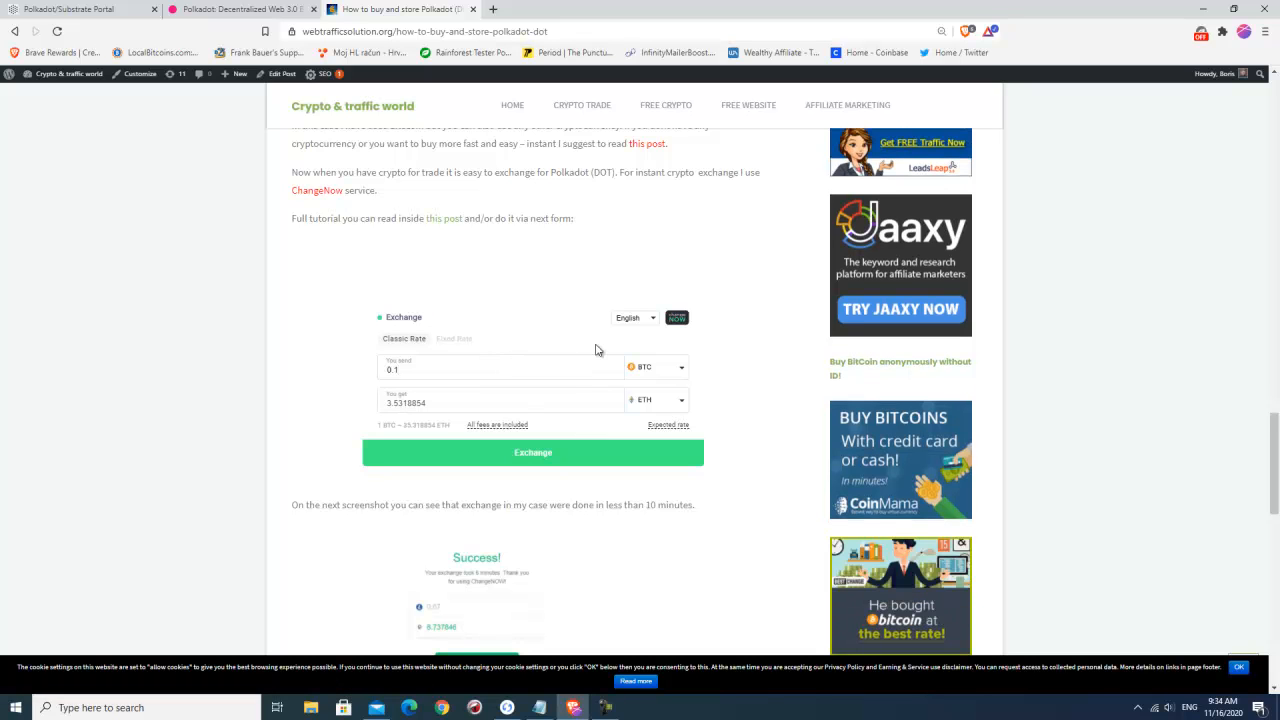
pyautogui.click(529, 364)
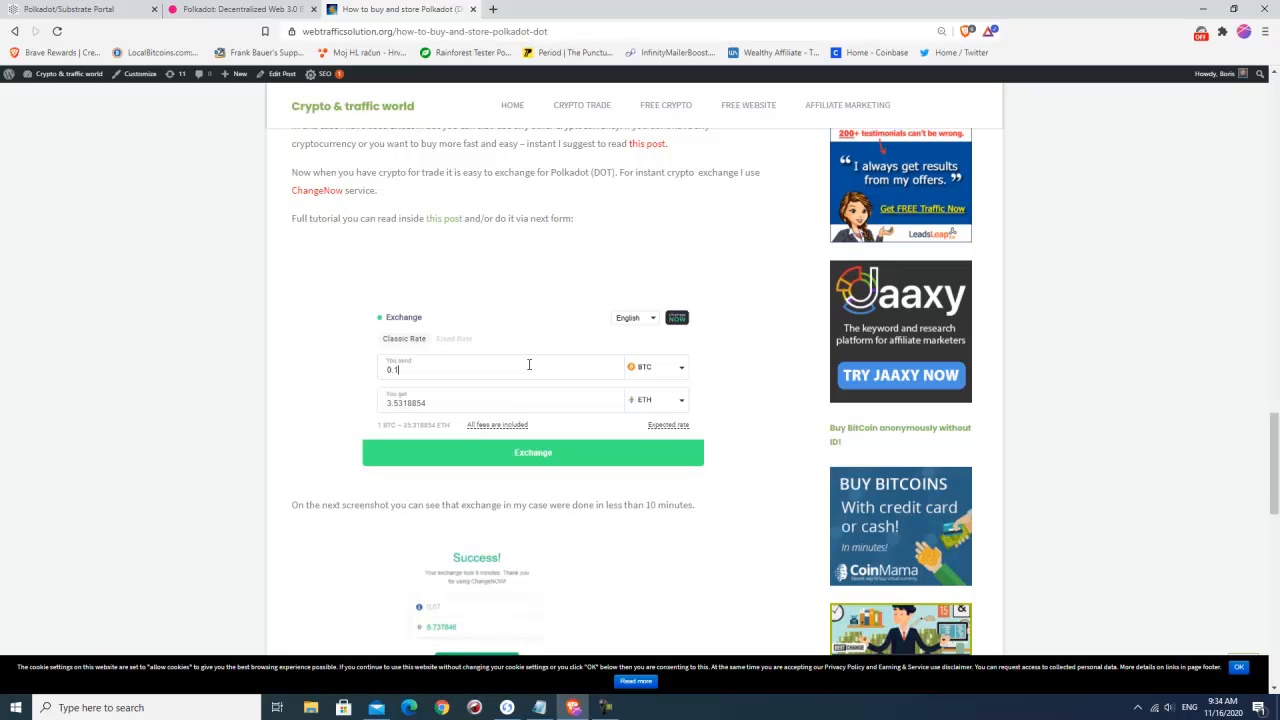
pyautogui.scroll(-3, 690, 415)
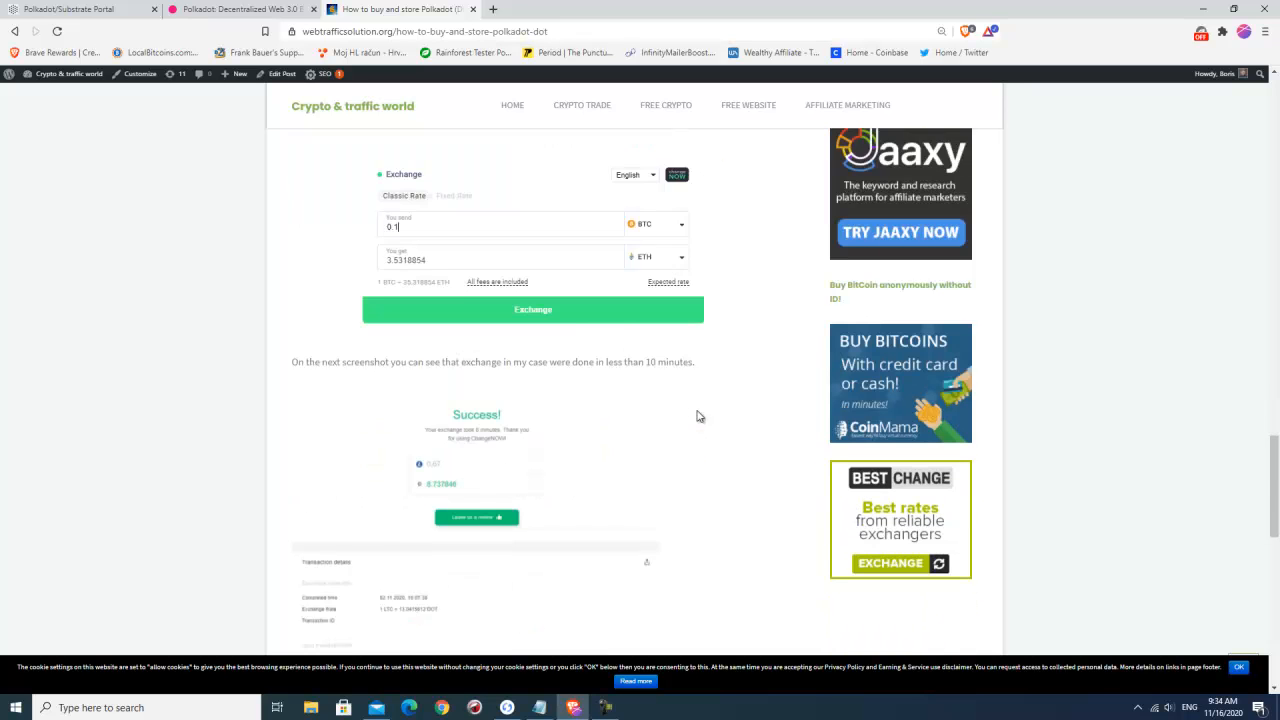
pyautogui.scroll(-1, 685, 422)
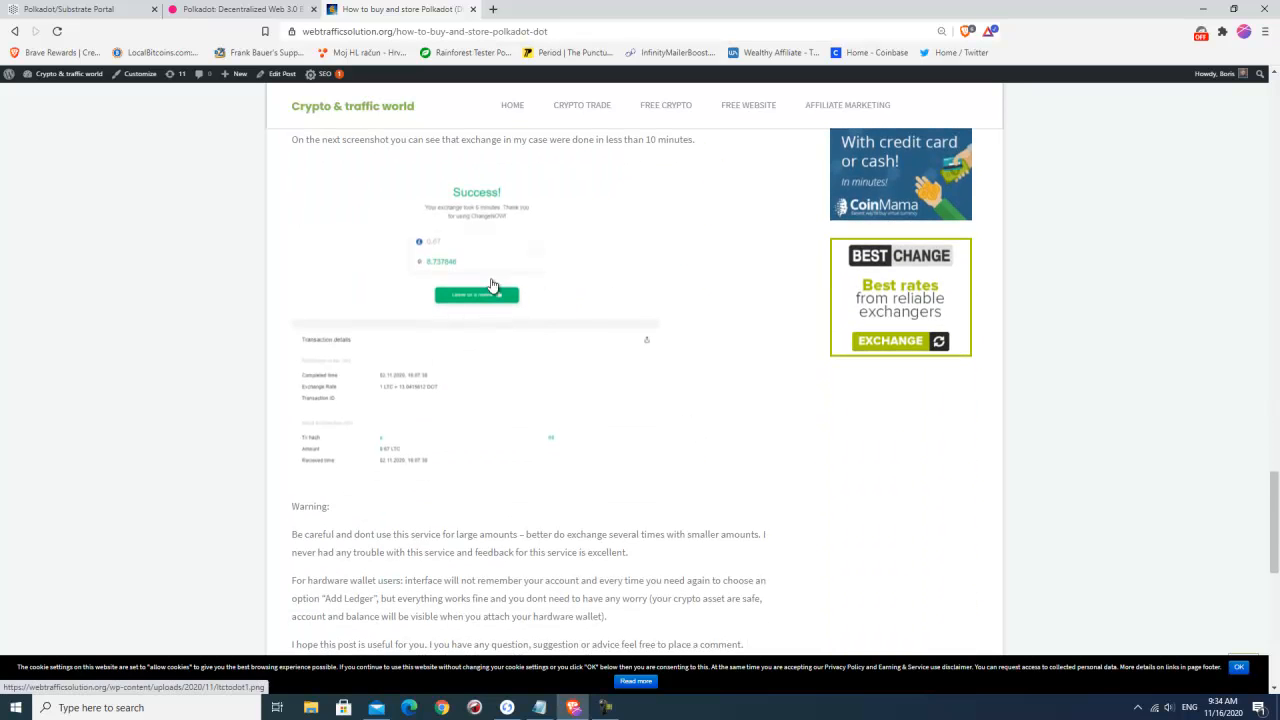
pyautogui.scroll(3, 670, 312)
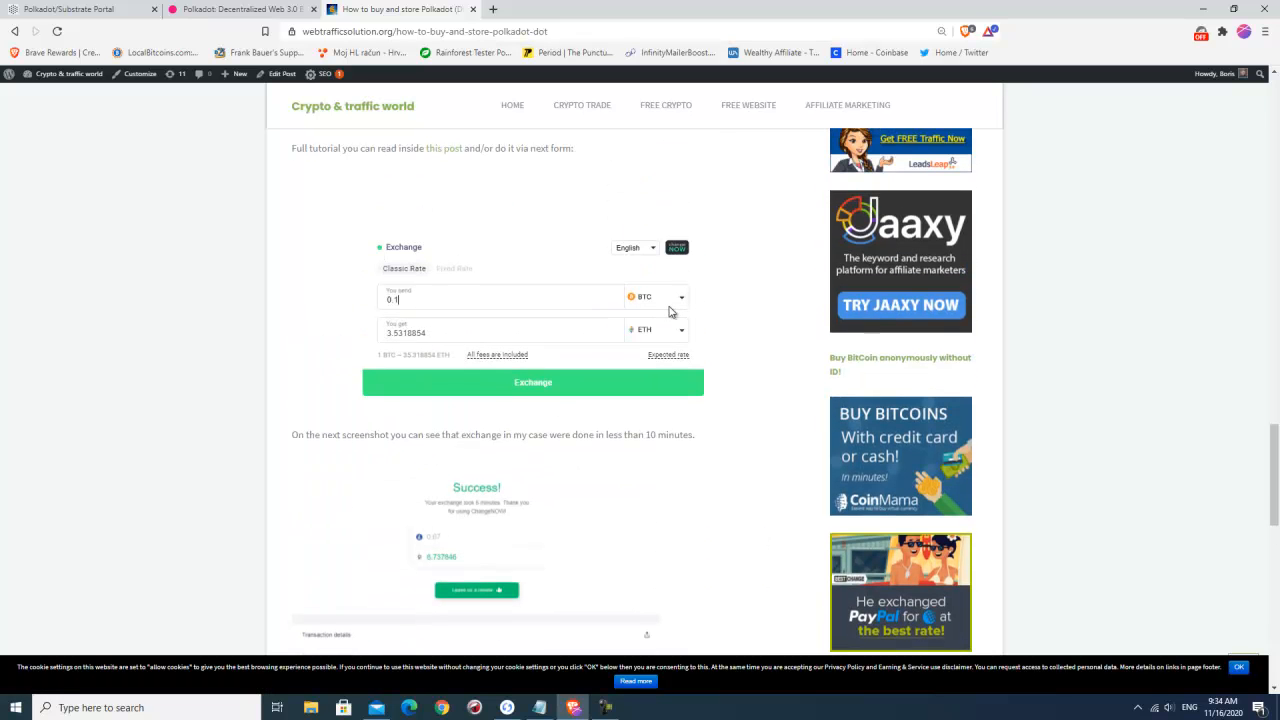
# Look over the Polkadot homepage, the Substrate Portal explorer and the blog post's "How to create Polkadot wallet?" section.
pyautogui.click(236, 7)
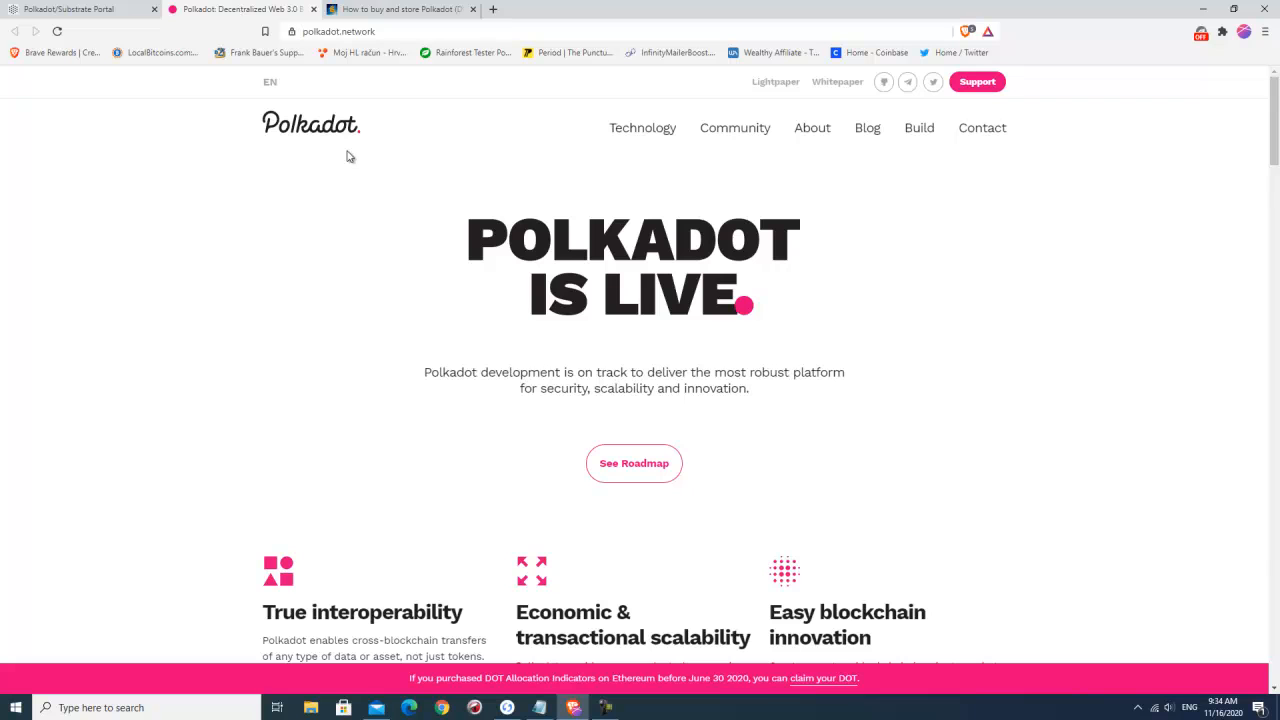
pyautogui.click(72, 10)
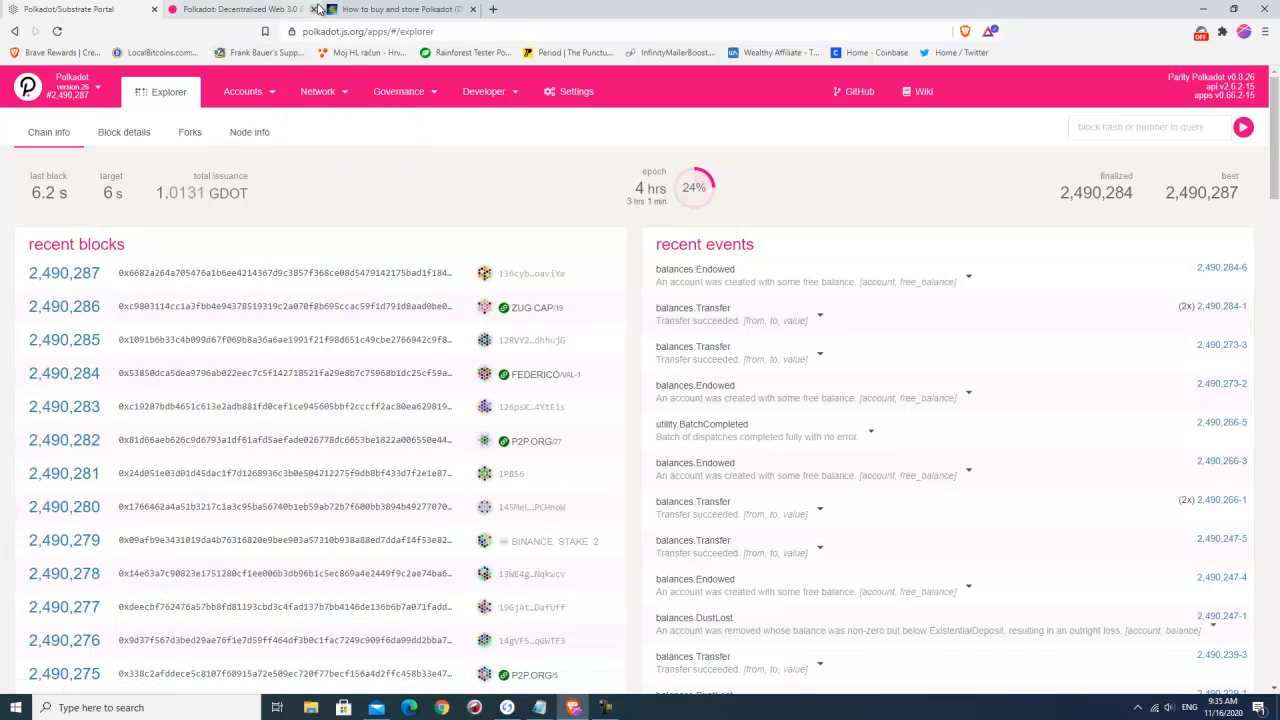
pyautogui.click(362, 9)
pyautogui.scroll(-3, 497, 391)
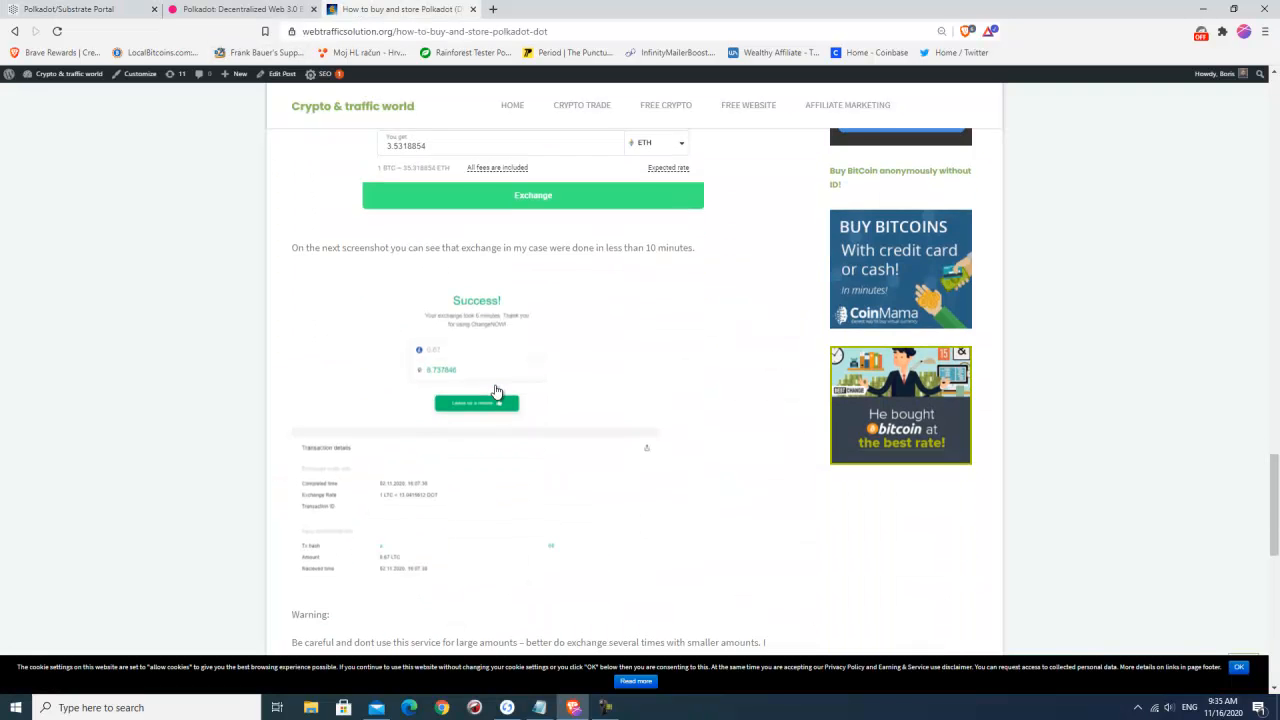
pyautogui.scroll(10, 497, 391)
pyautogui.scroll(10, 497, 391)
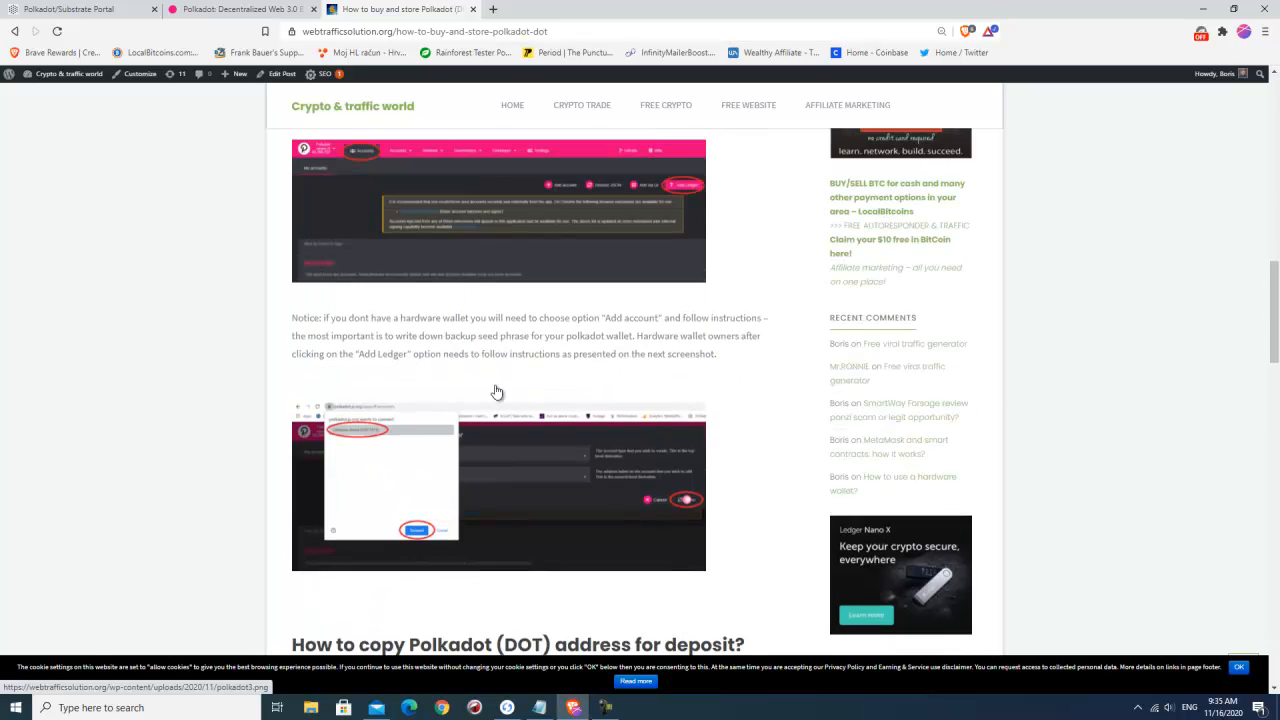
pyautogui.scroll(4, 497, 391)
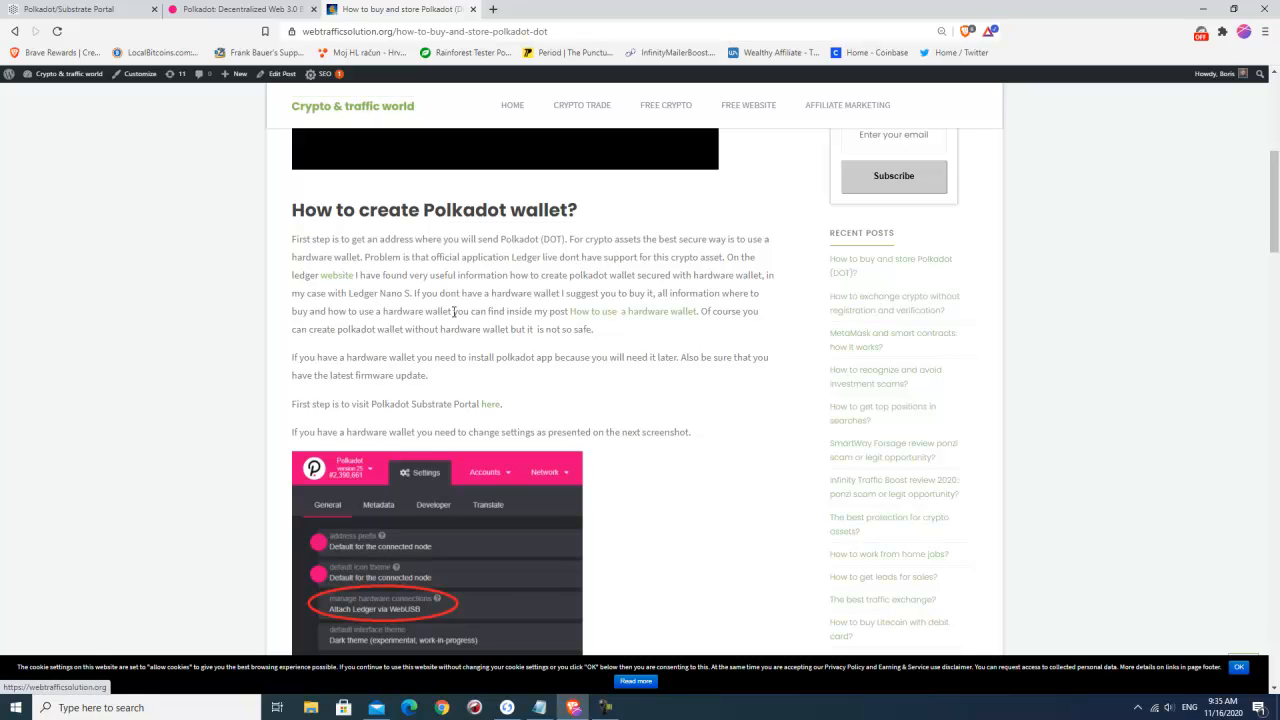
pyautogui.click(199, 10)
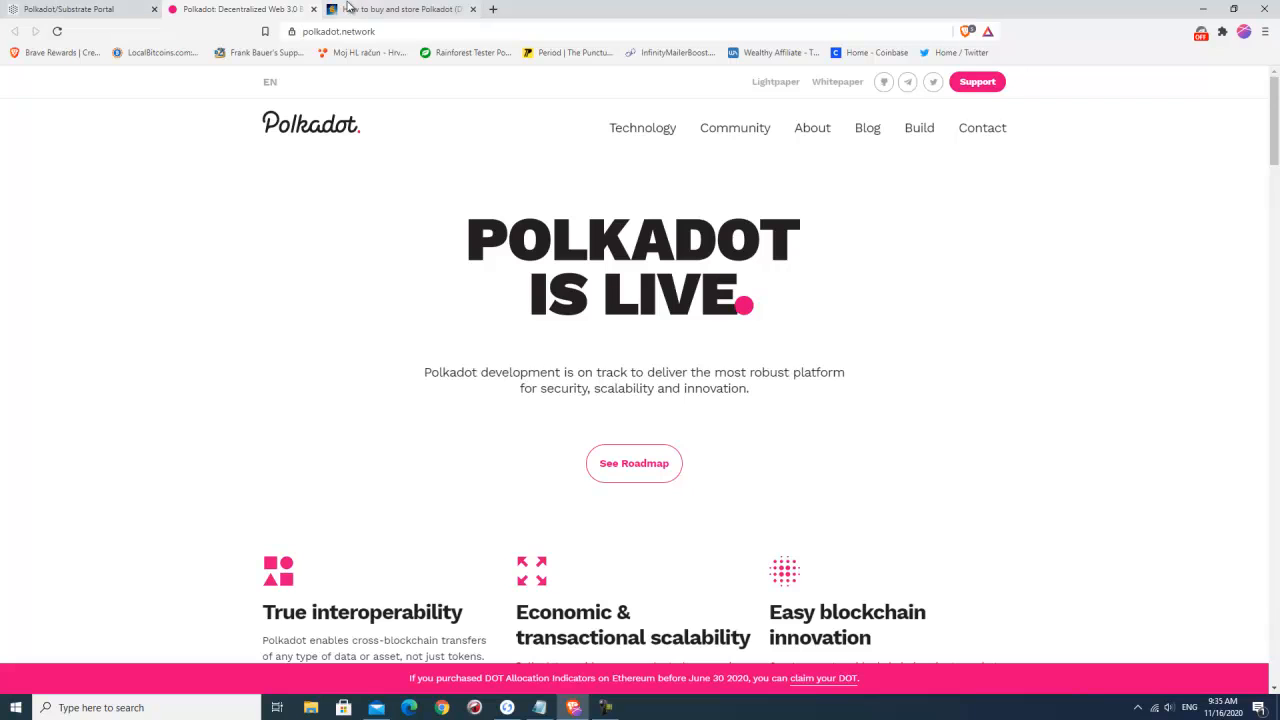
# In the Substrate Portal's general settings, set hardware connections to "Attach Ledger via WebUSB" and save.
pyautogui.click(70, 8)
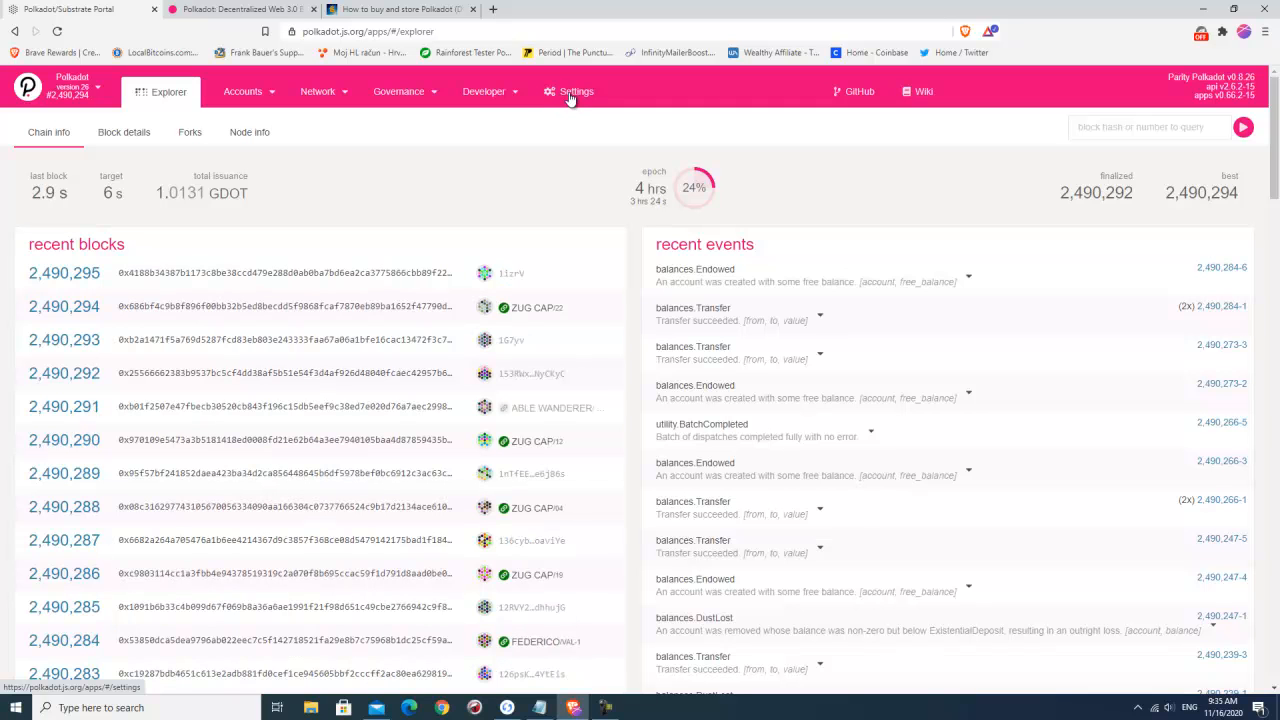
pyautogui.click(574, 93)
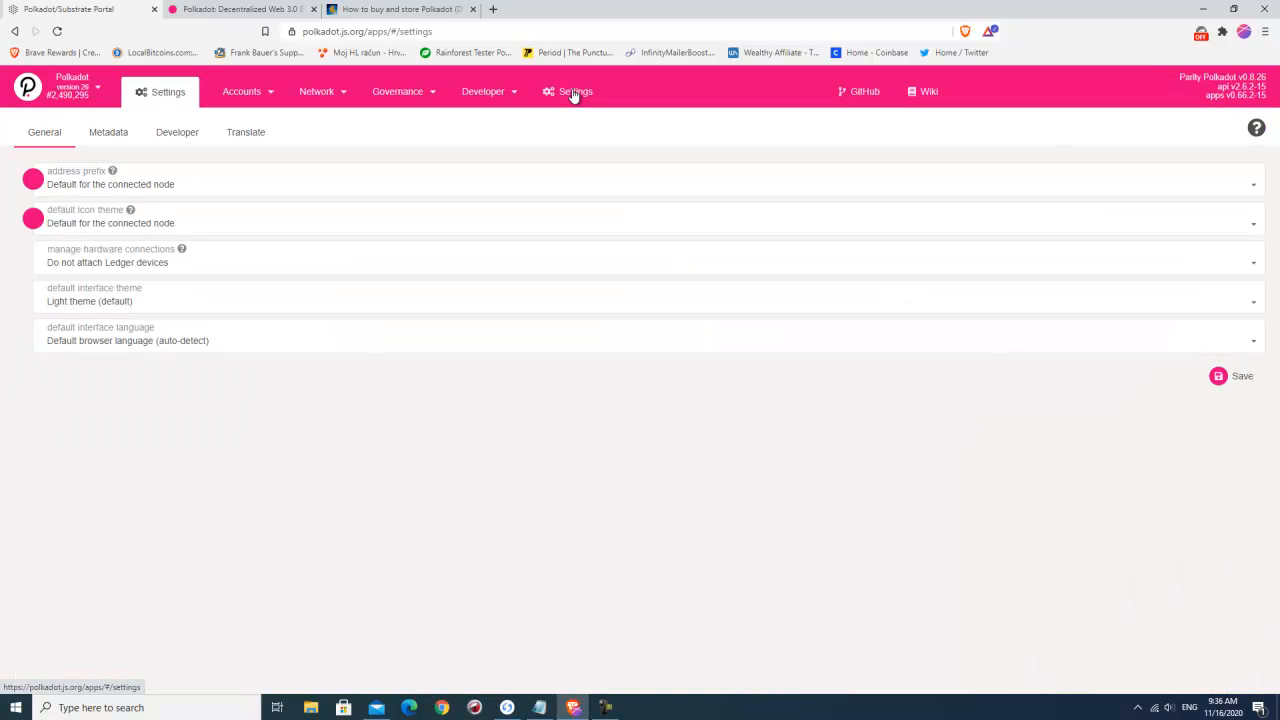
pyautogui.click(160, 264)
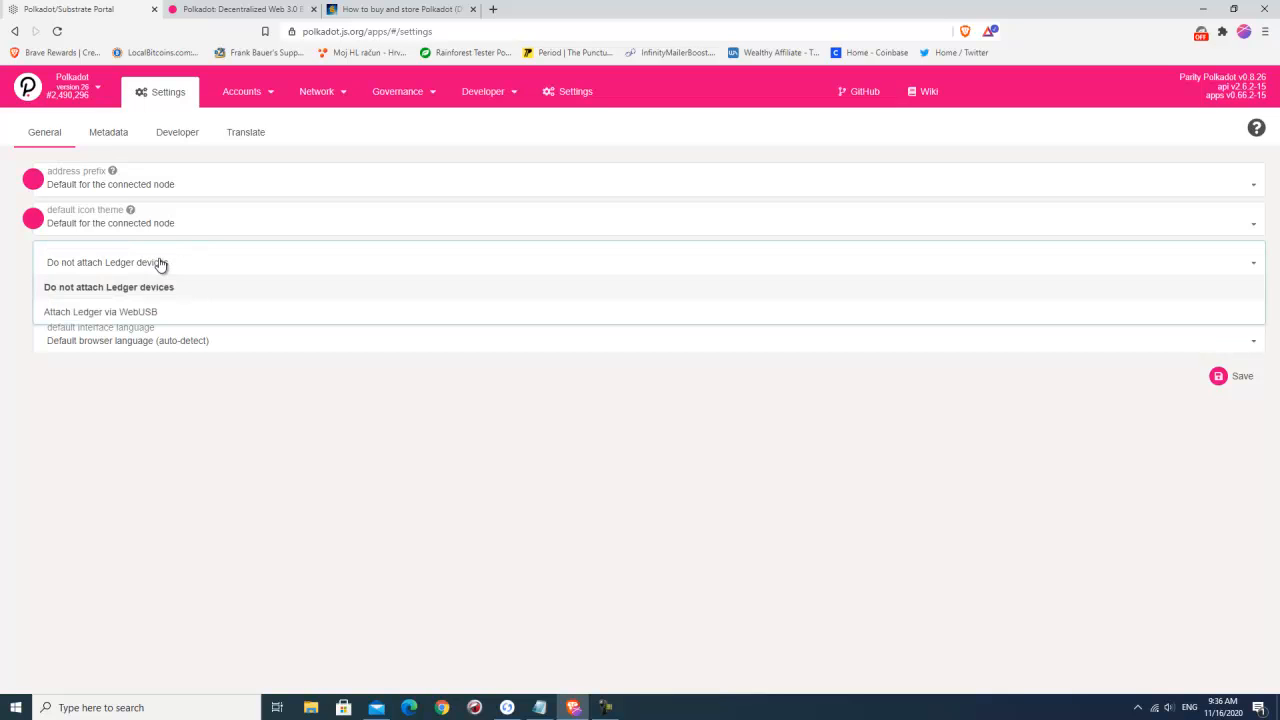
pyautogui.click(123, 318)
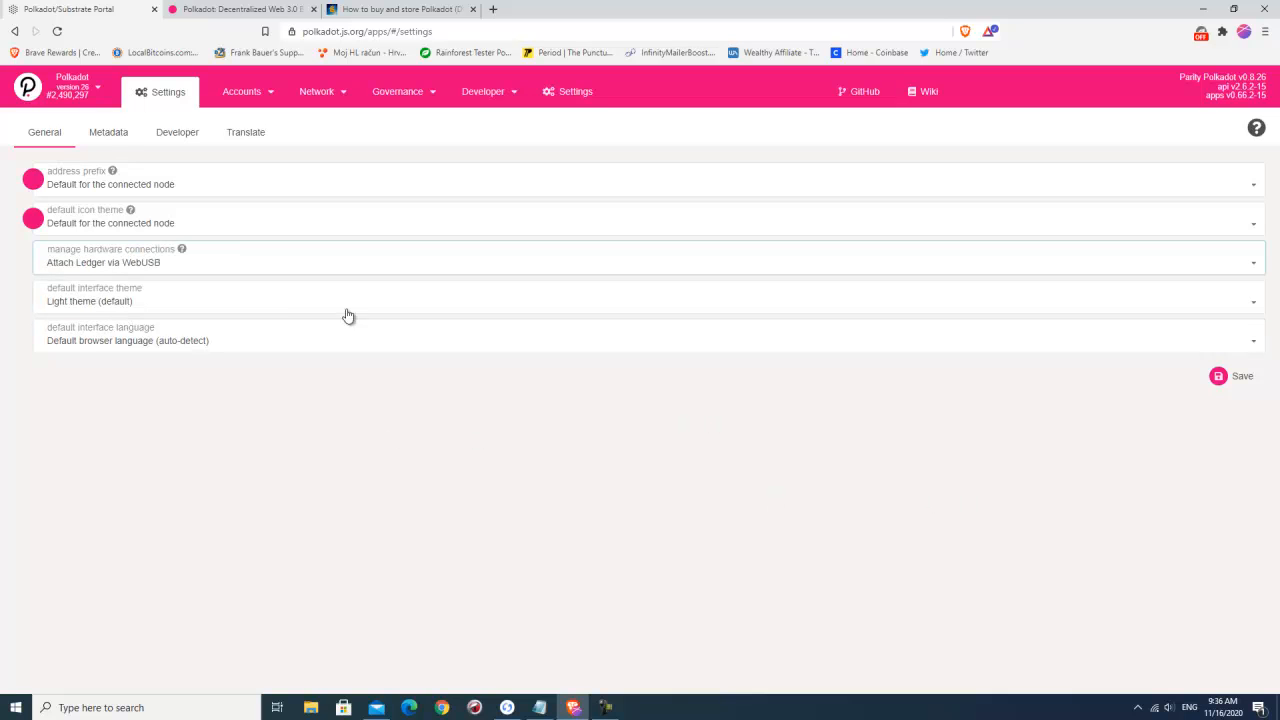
pyautogui.click(1222, 377)
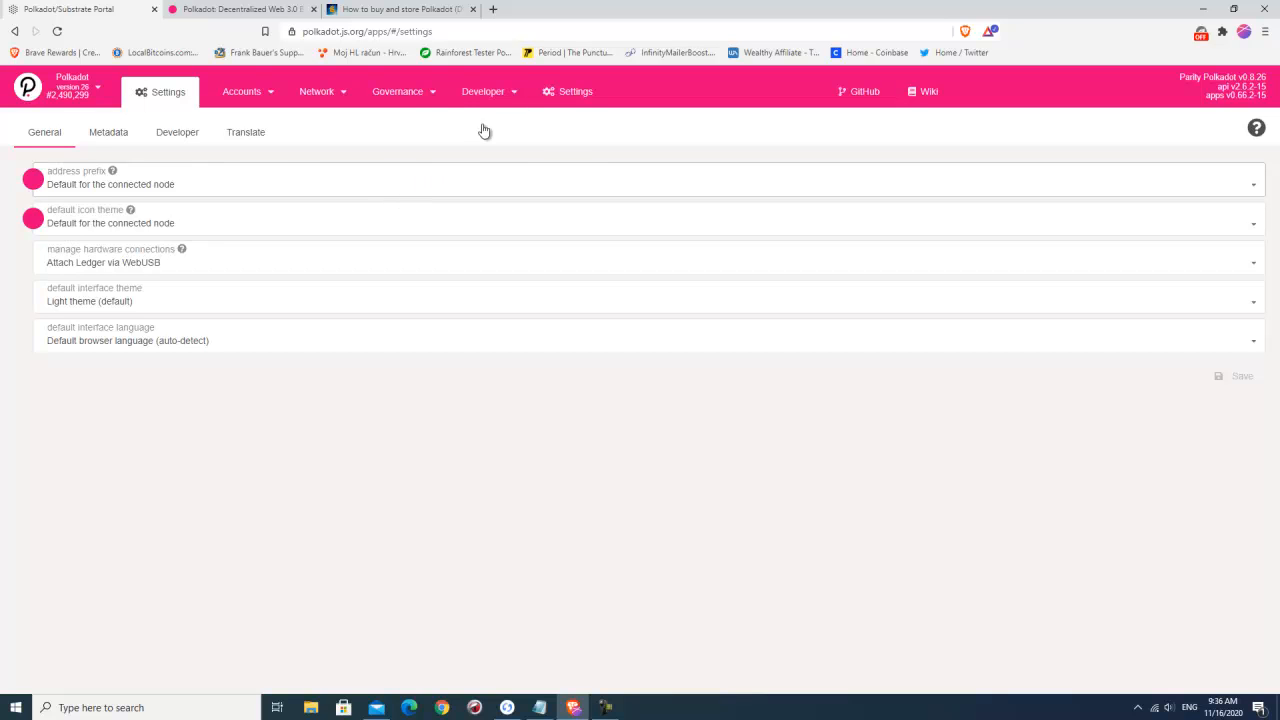
# Open the My accounts page of the Substrate Portal.
pyautogui.moveTo(245, 91)
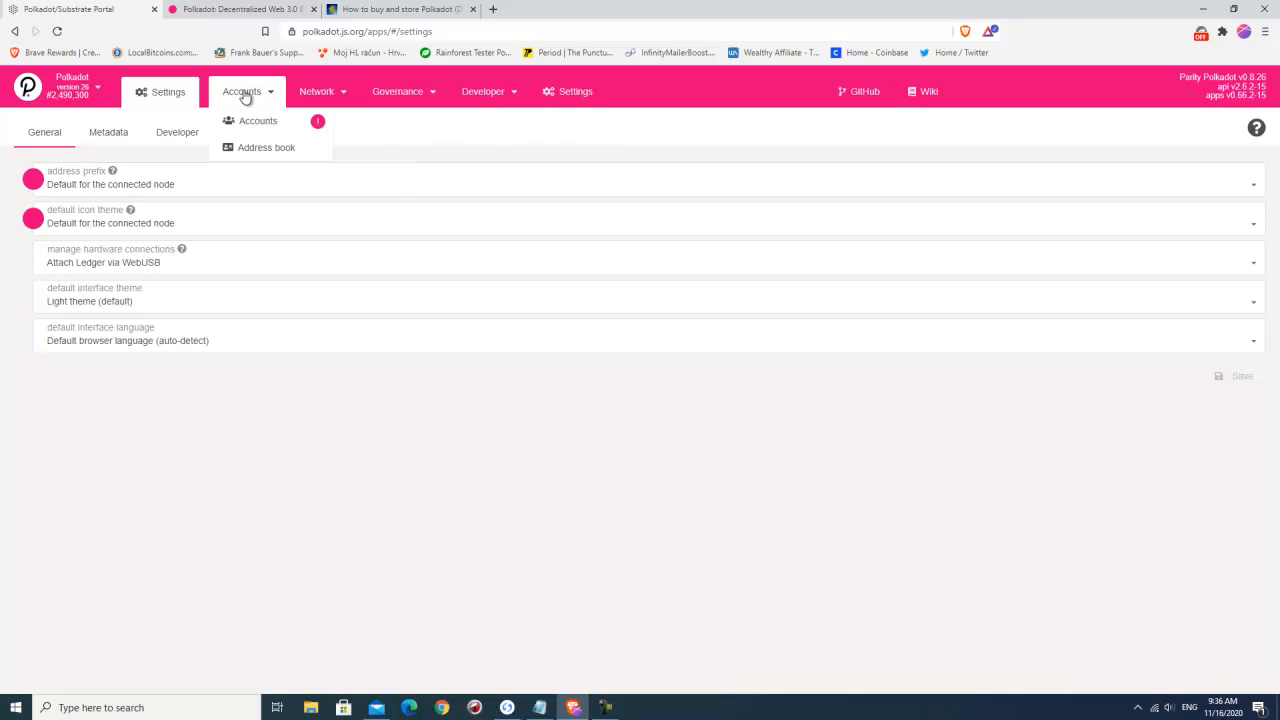
pyautogui.click(242, 123)
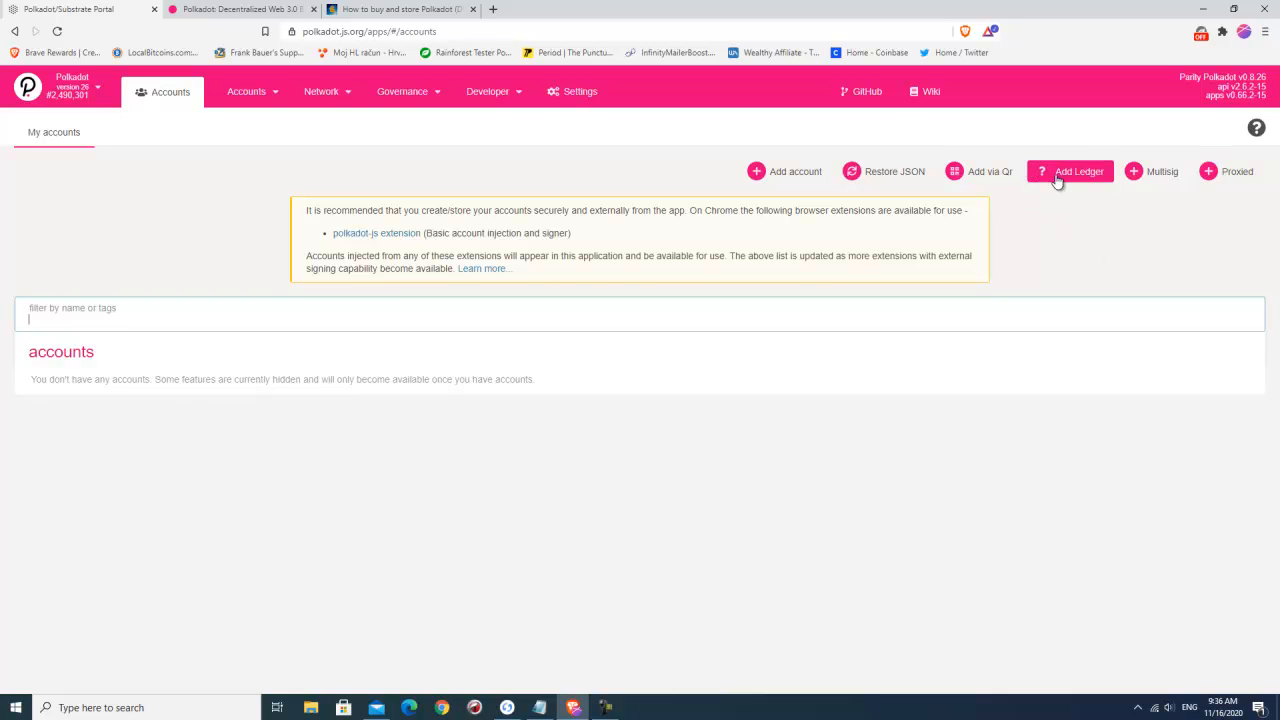
pyautogui.click(778, 175)
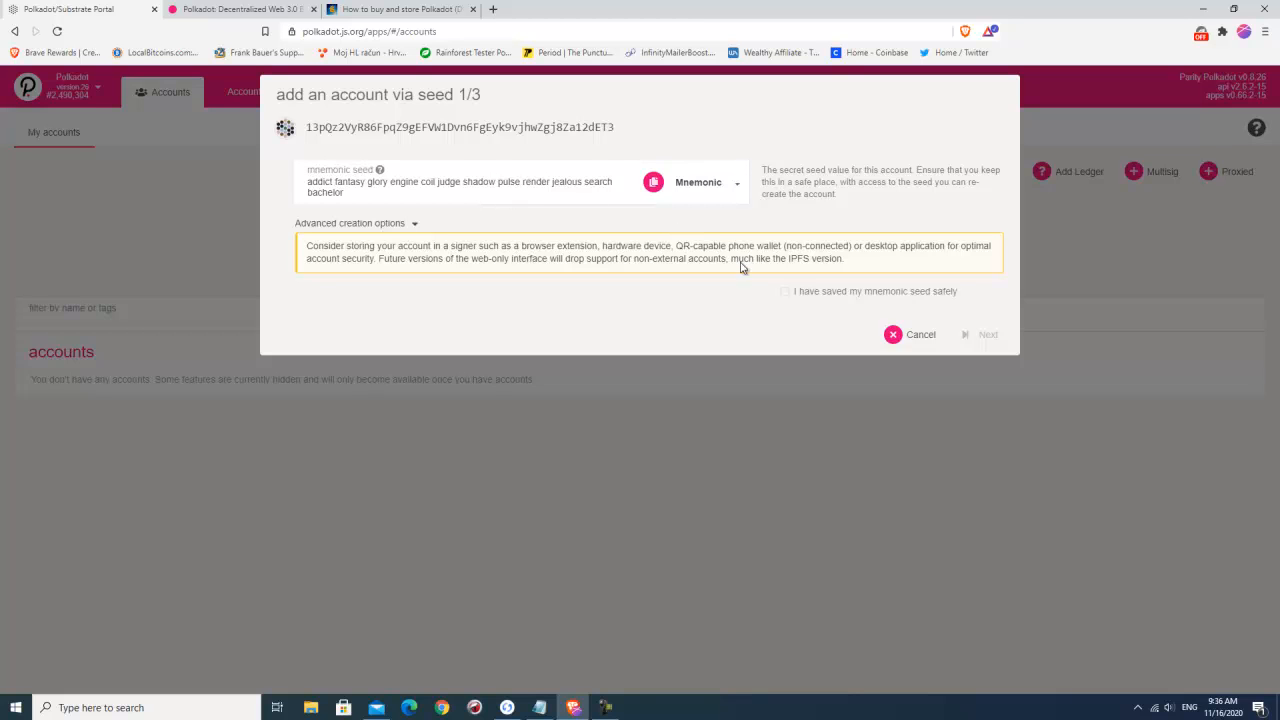
pyautogui.click(785, 297)
pyautogui.click(889, 342)
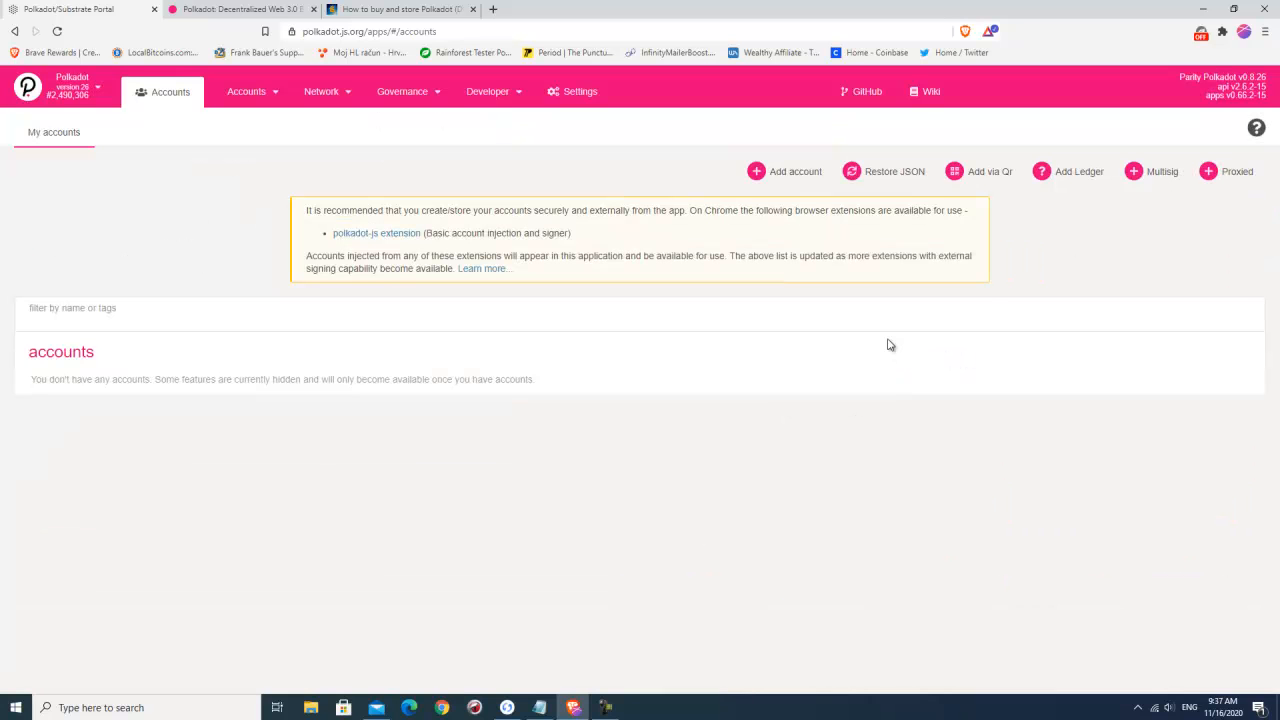
# Try to add an account via Ledger with account type 0 and address index 0, connecting the Nano S device.
pyautogui.click(1064, 174)
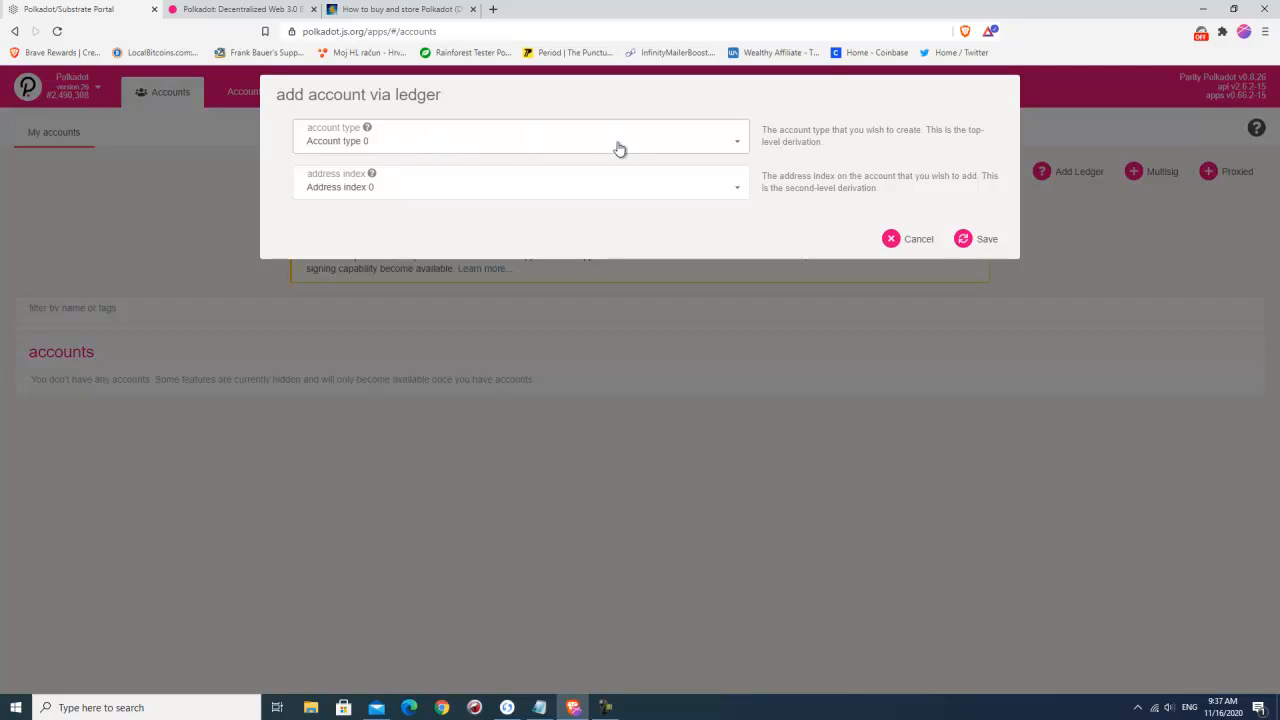
pyautogui.click(979, 241)
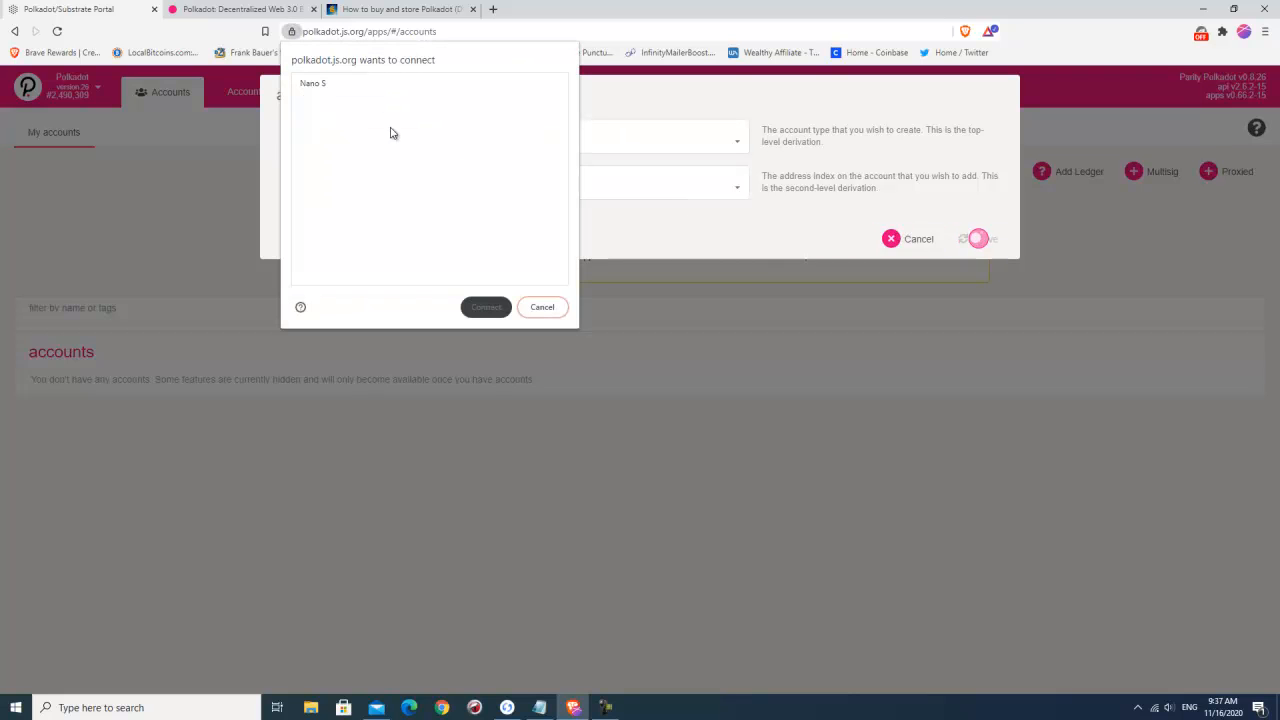
pyautogui.click(313, 88)
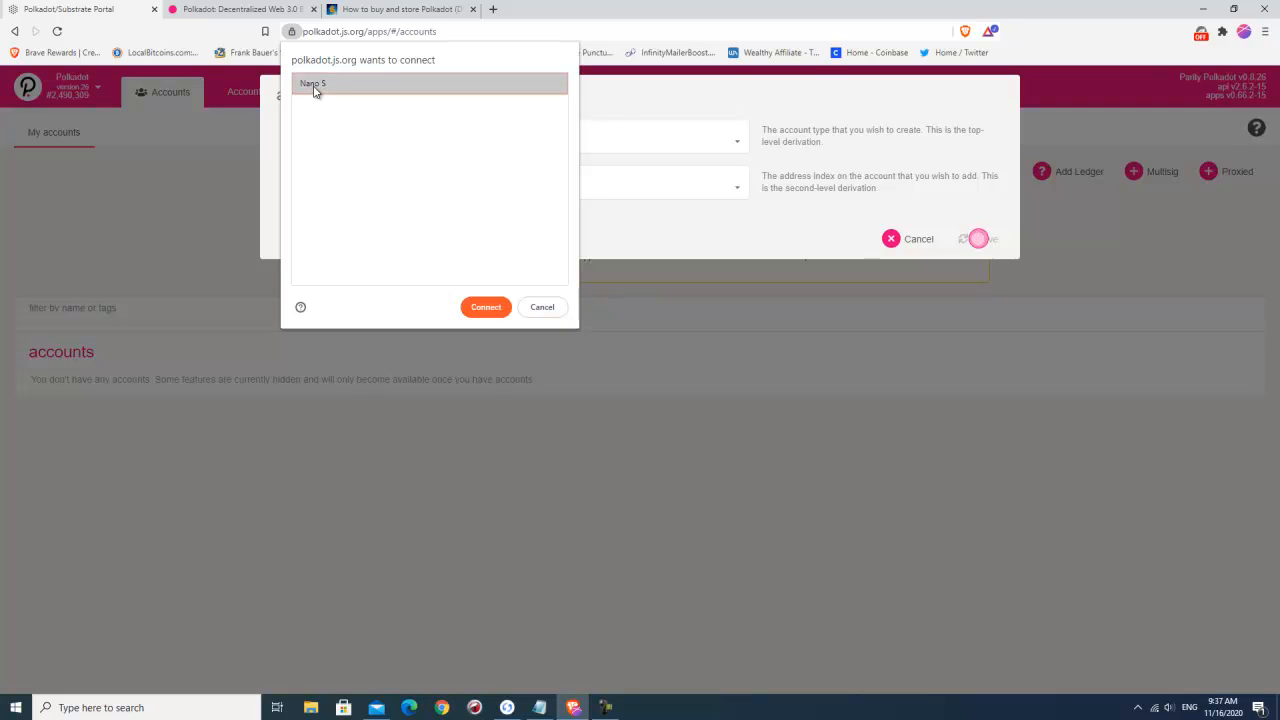
pyautogui.click(479, 308)
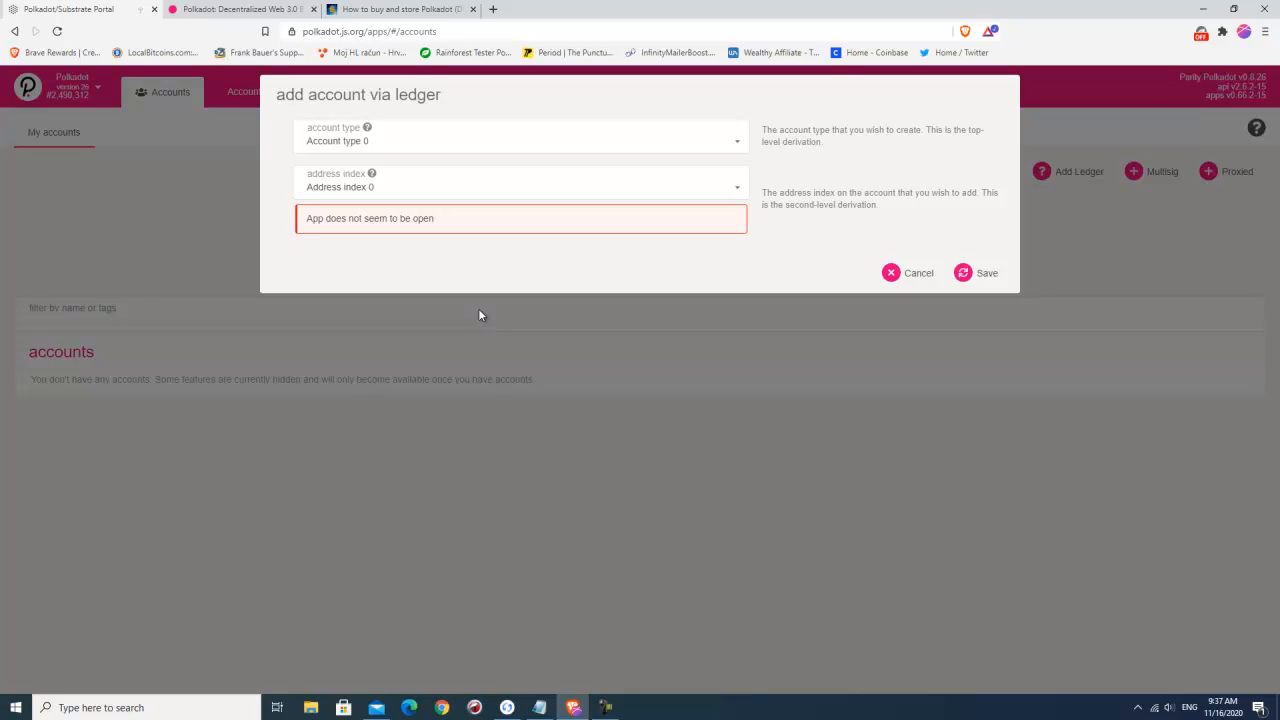
# Retry saving the Ledger account, connecting the device listed as "Unknown device [2c97:1011]".
pyautogui.click(979, 280)
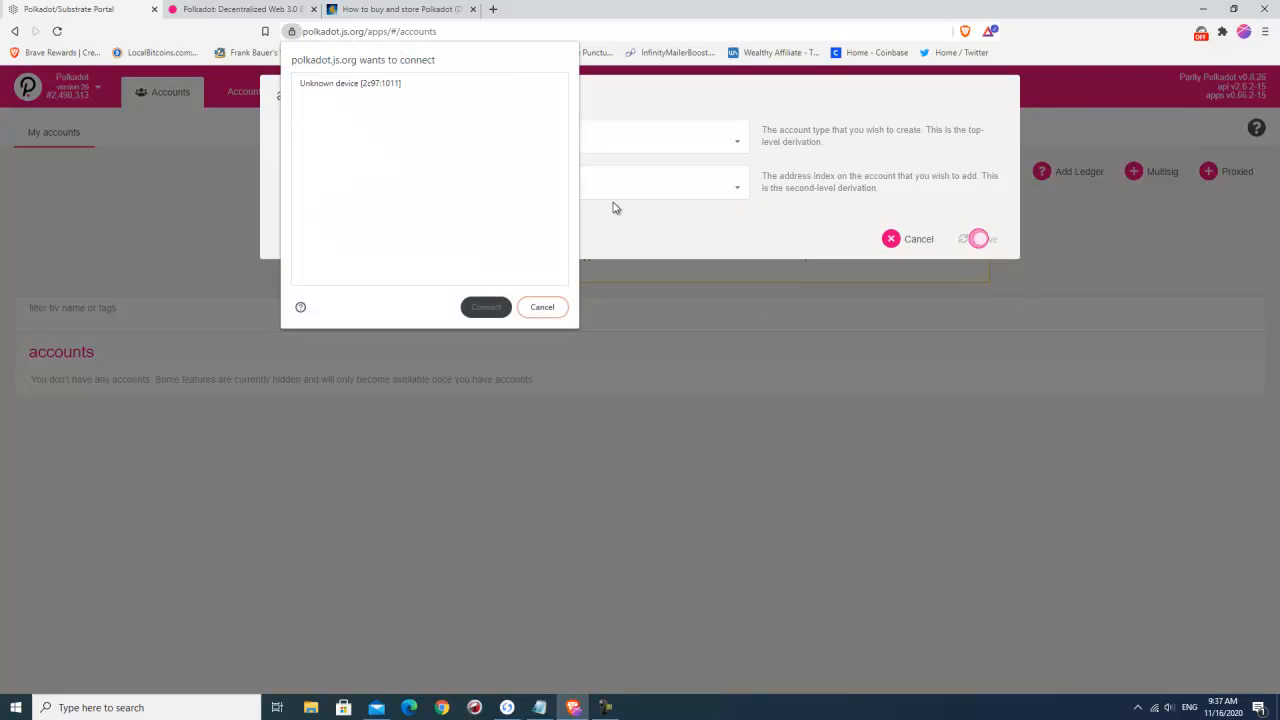
pyautogui.click(320, 86)
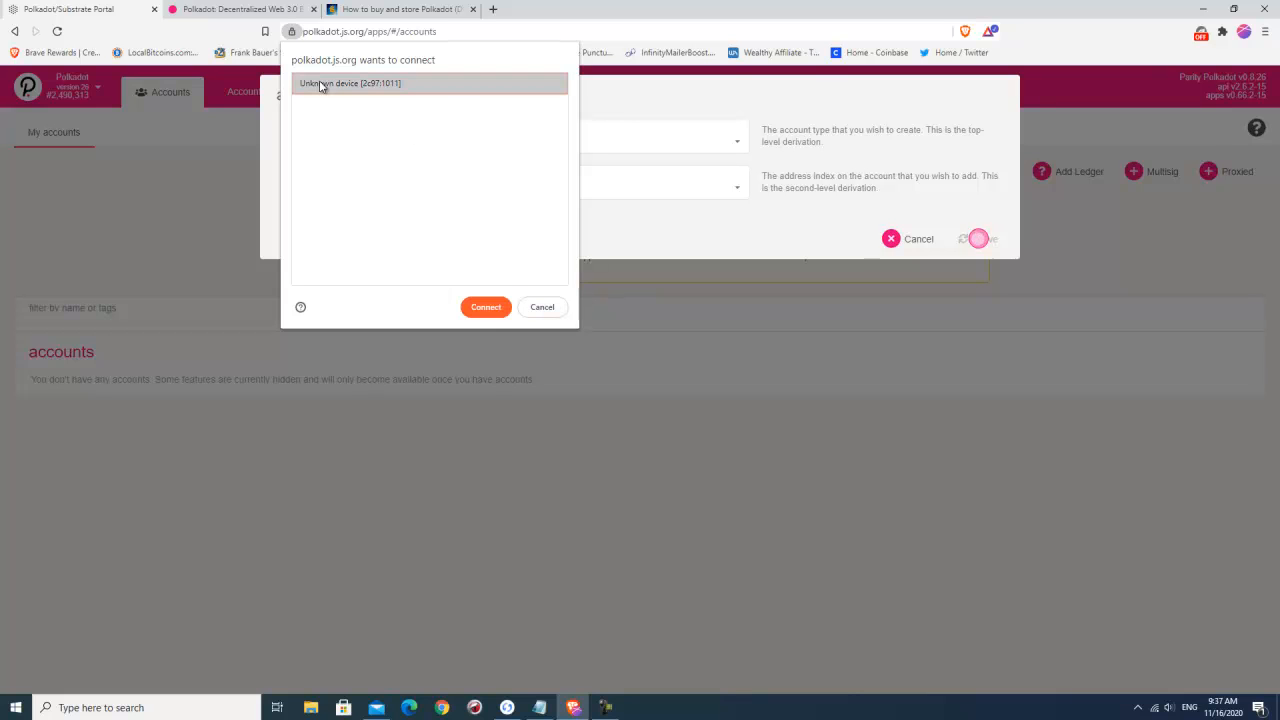
pyautogui.click(489, 313)
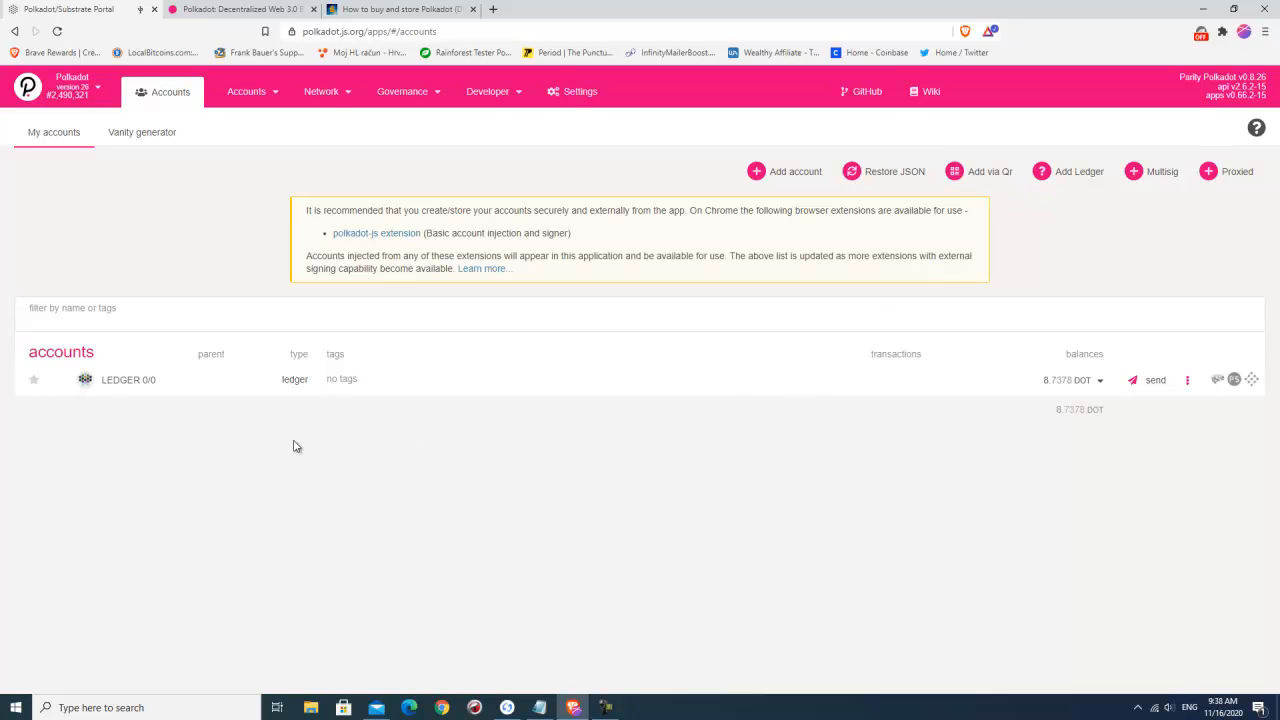
# Copy the LEDGER 0/0 account's deposit address from the accounts list and again from its details pane, and close the pane.
pyautogui.click(86, 380)
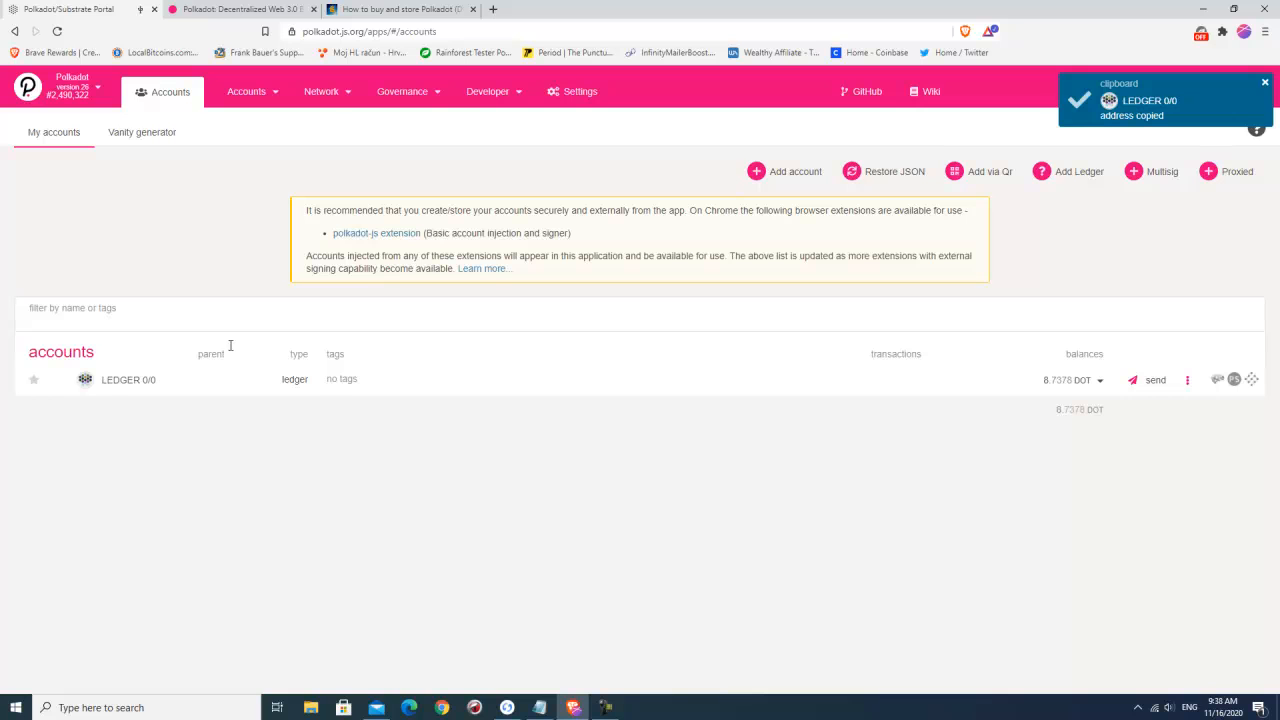
pyautogui.click(133, 383)
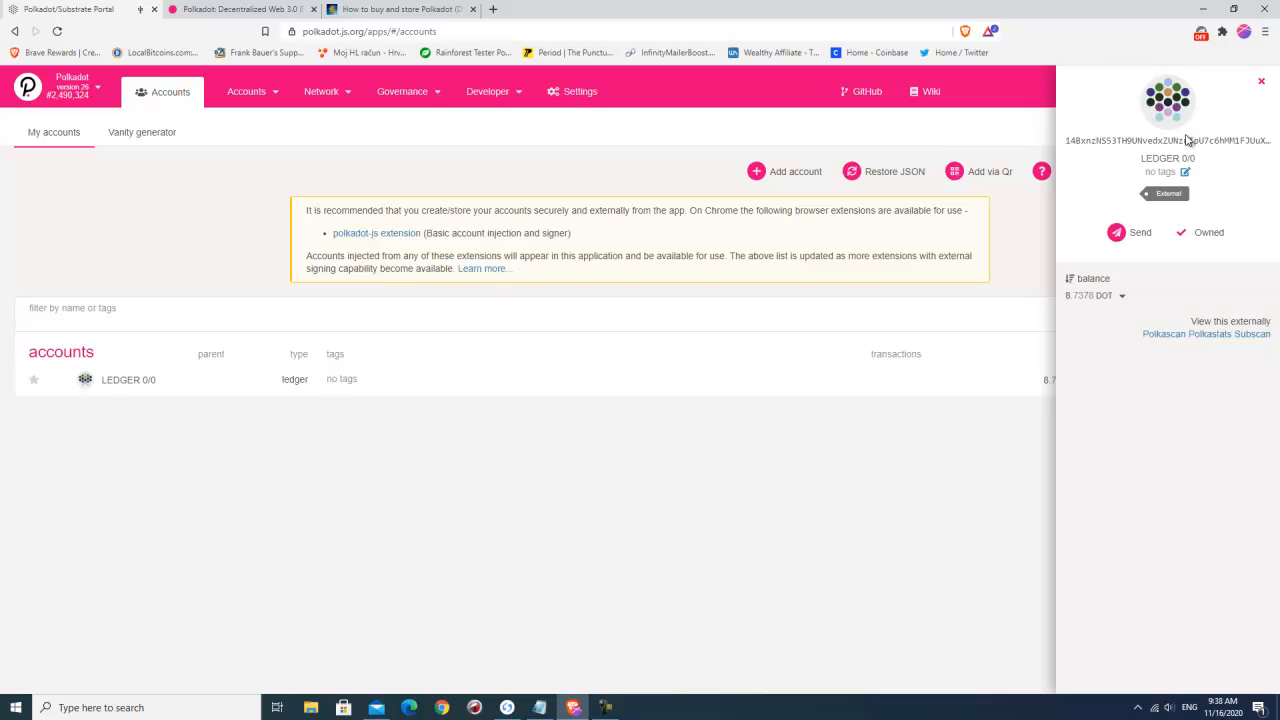
pyautogui.click(1168, 102)
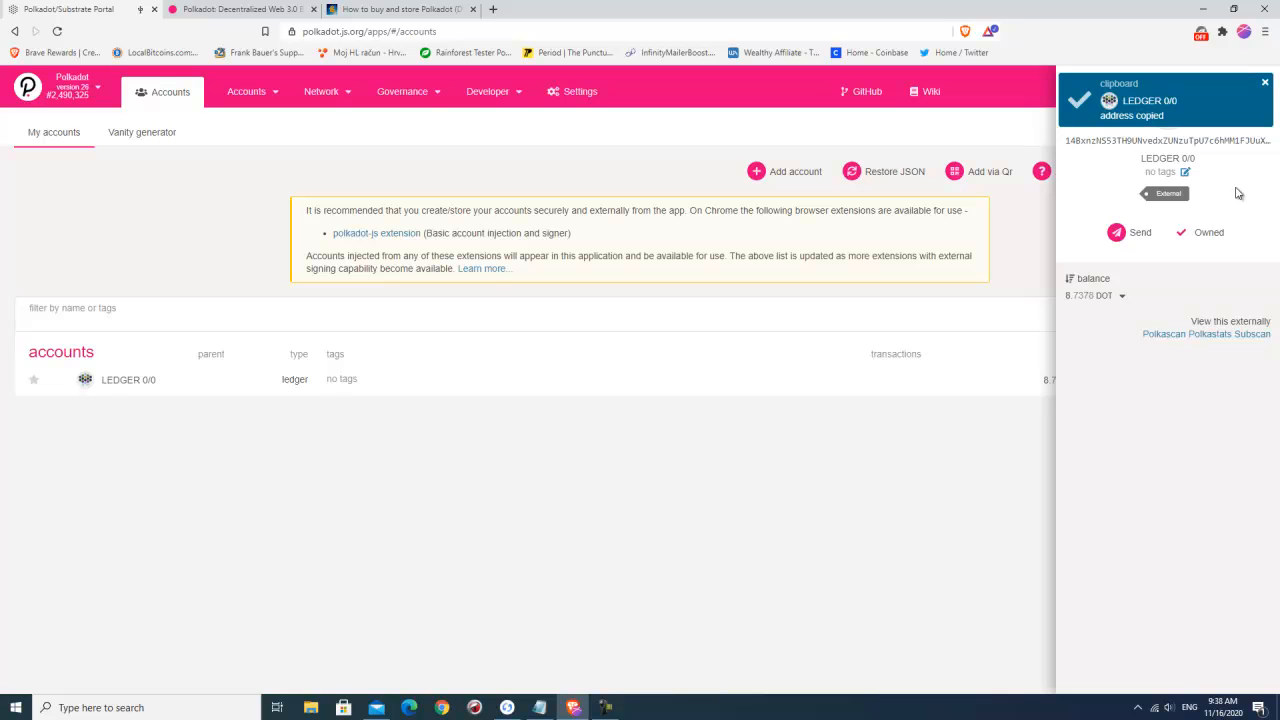
pyautogui.click(1264, 83)
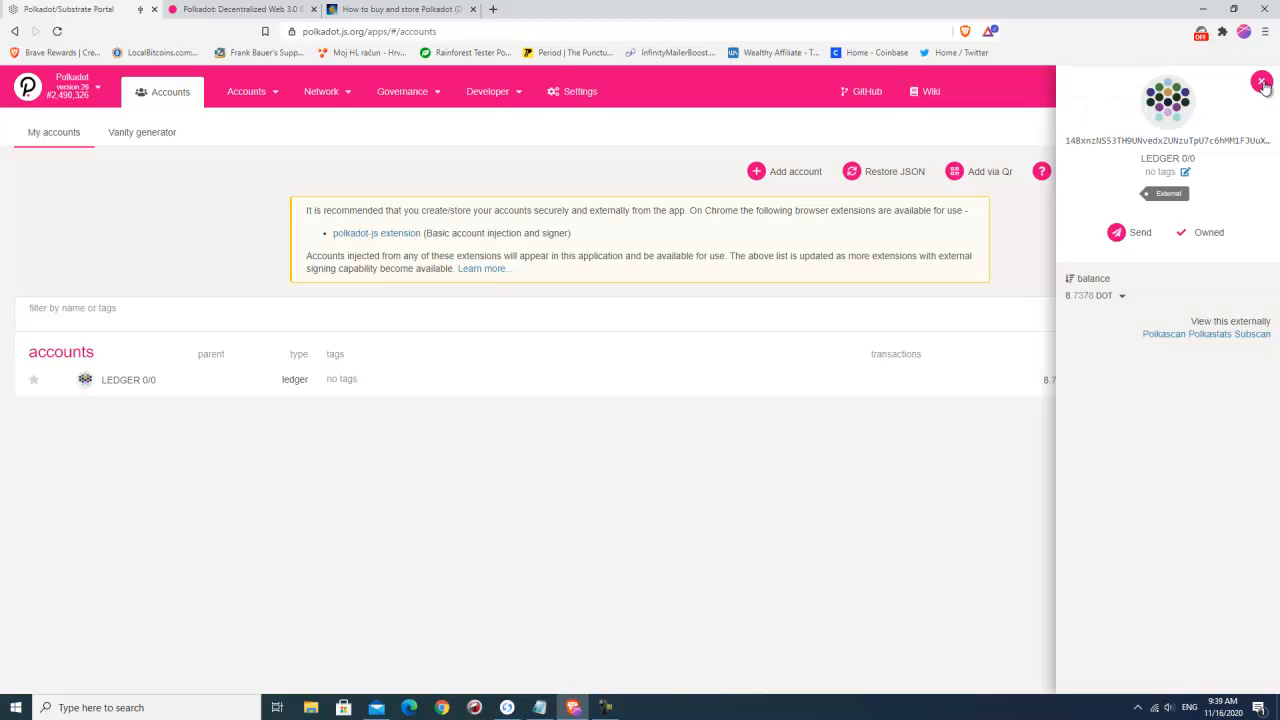
pyautogui.click(1262, 83)
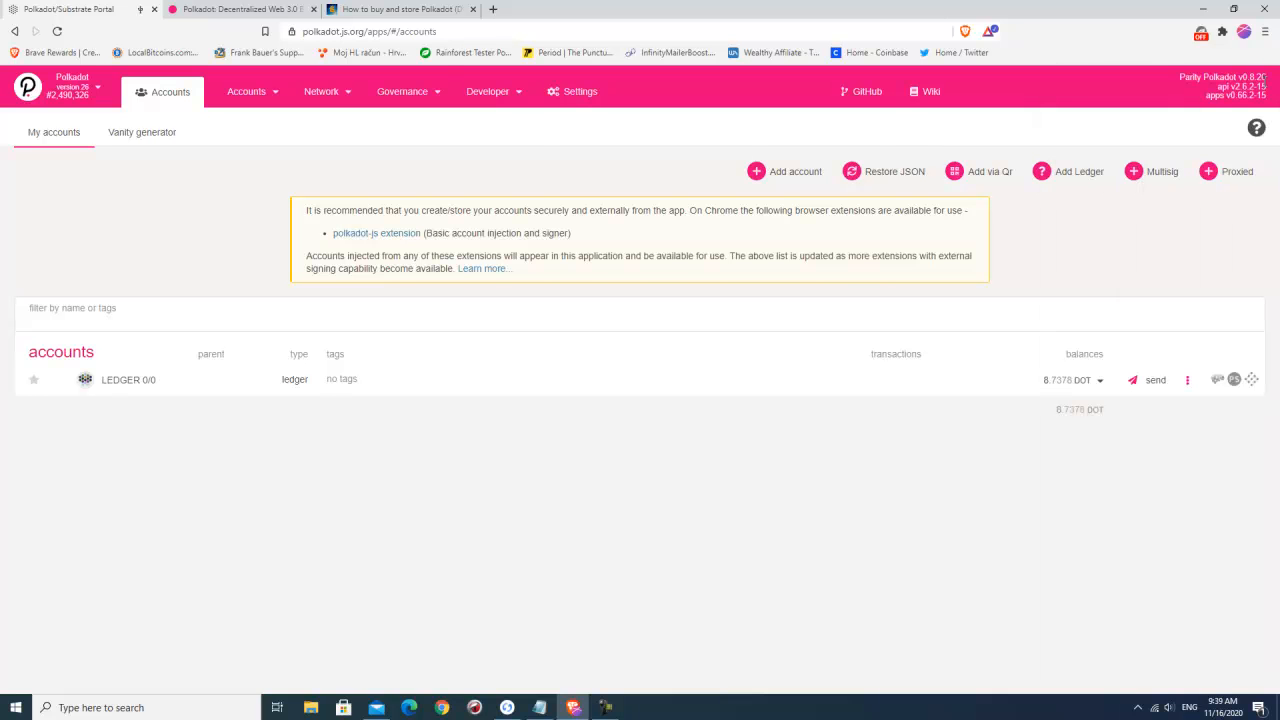
# In the "How to buy and store Polkadot" article's embedded exchange form, set the currency to receive to DOT (Polkadot).
pyautogui.click(399, 10)
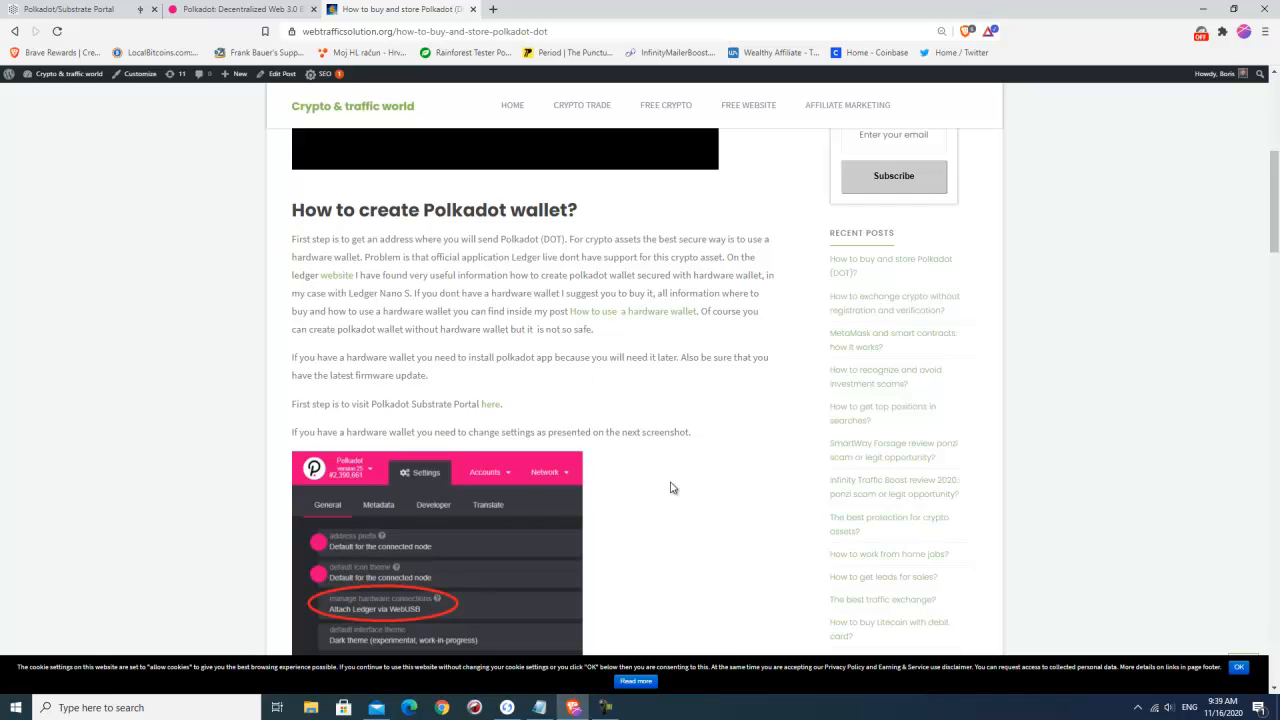
pyautogui.scroll(-3, 672, 488)
pyautogui.scroll(-10, 672, 488)
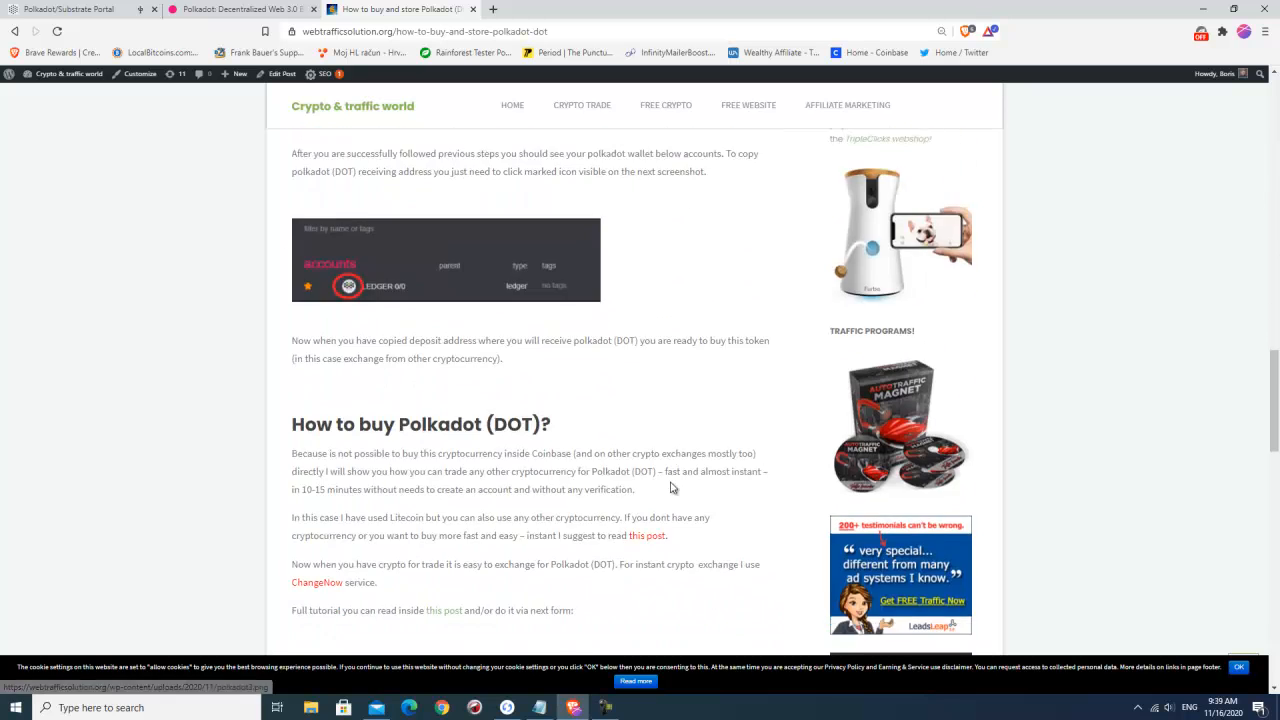
pyautogui.scroll(-2, 672, 488)
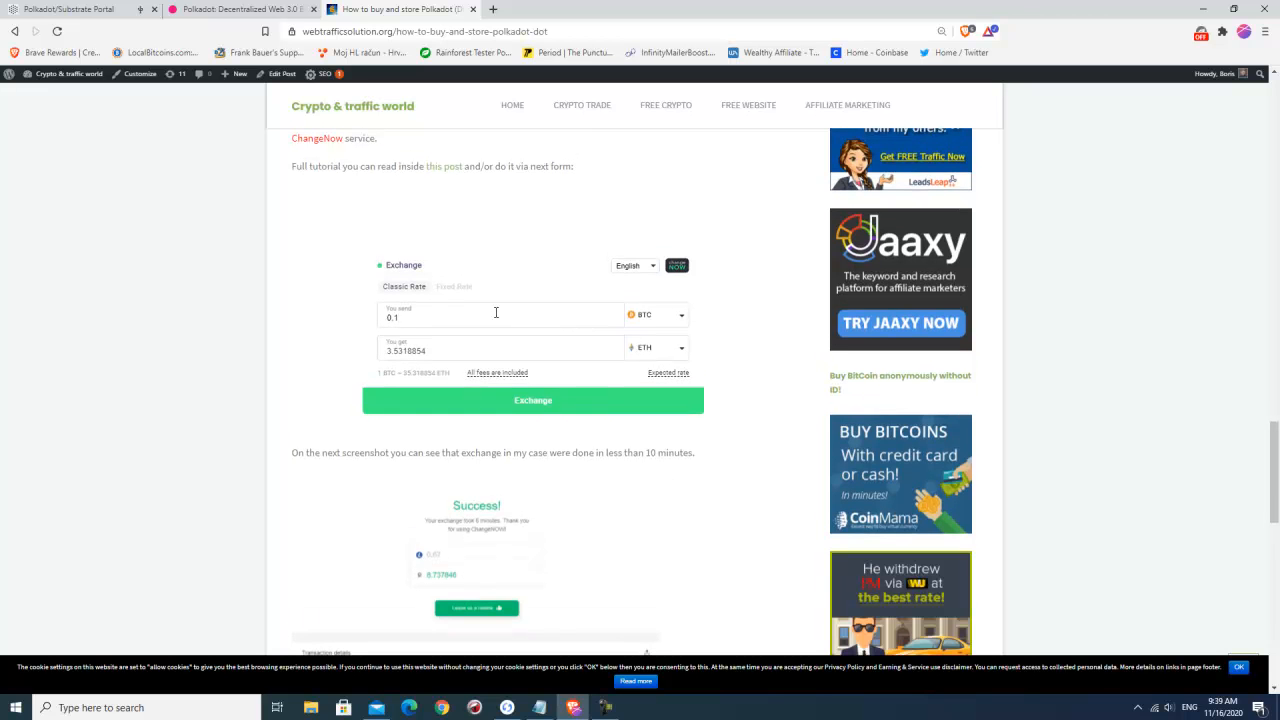
pyautogui.scroll(1, 495, 312)
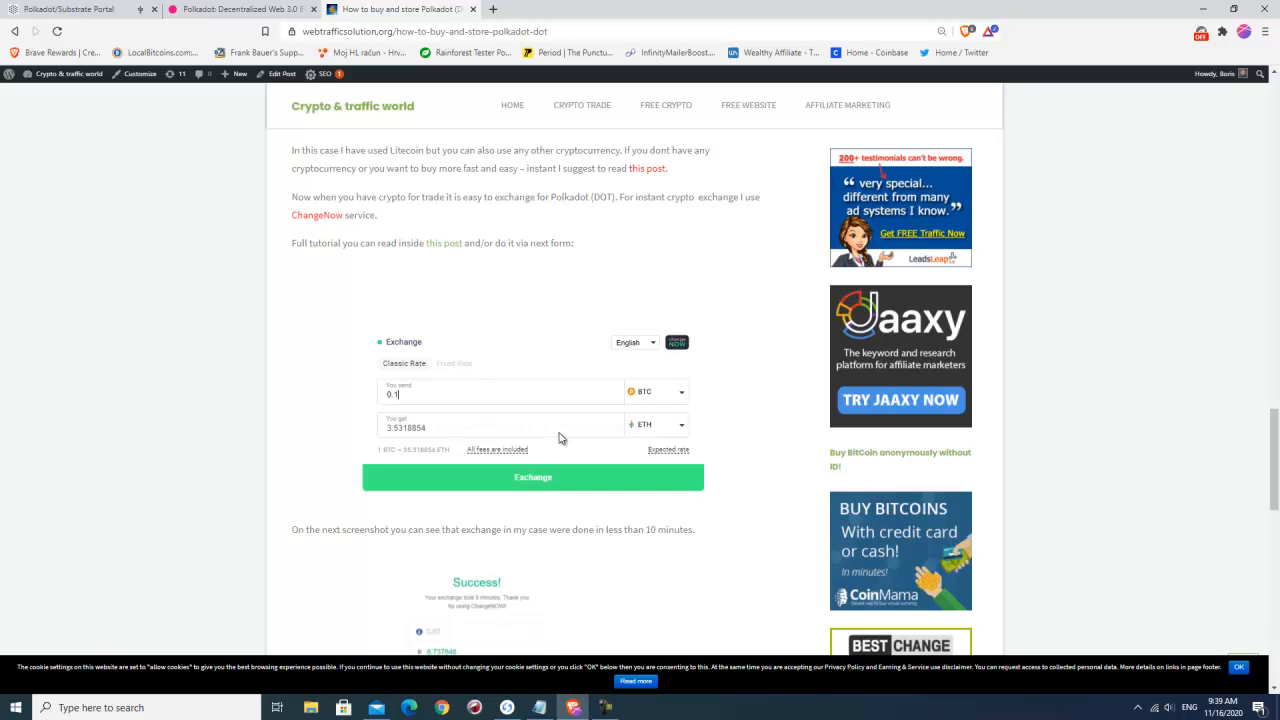
pyautogui.click(682, 427)
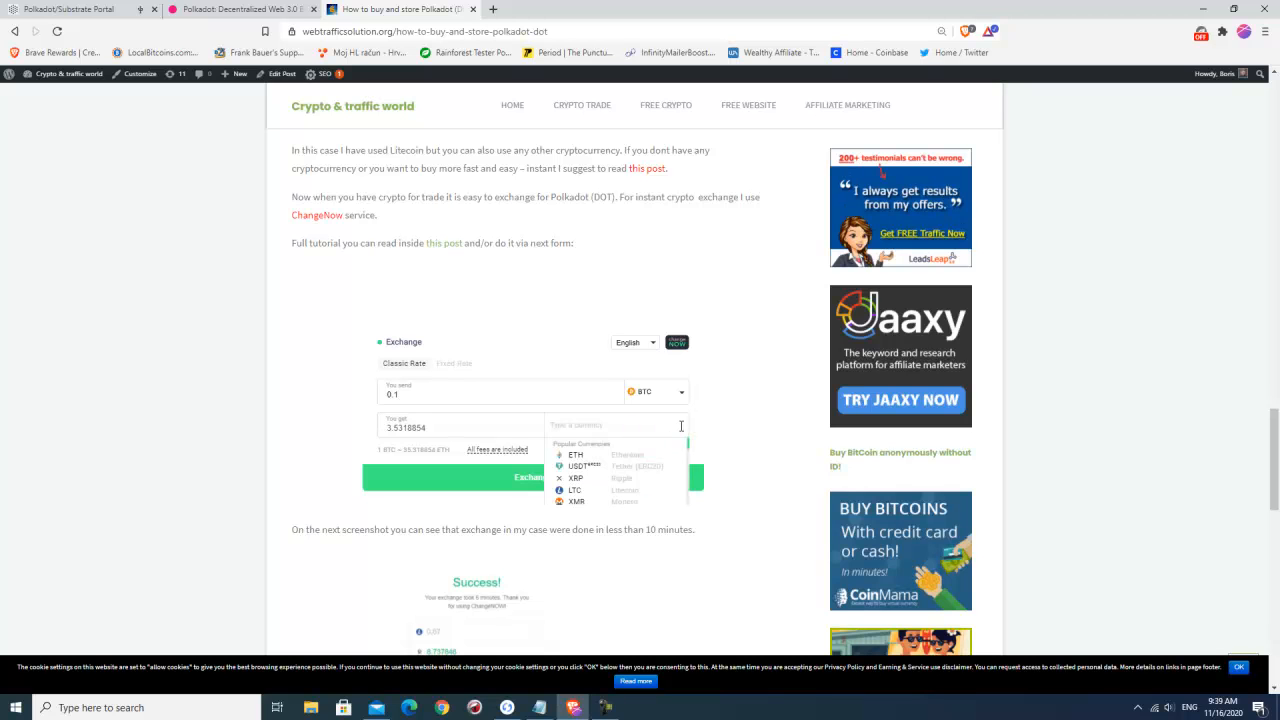
pyautogui.write('polka')
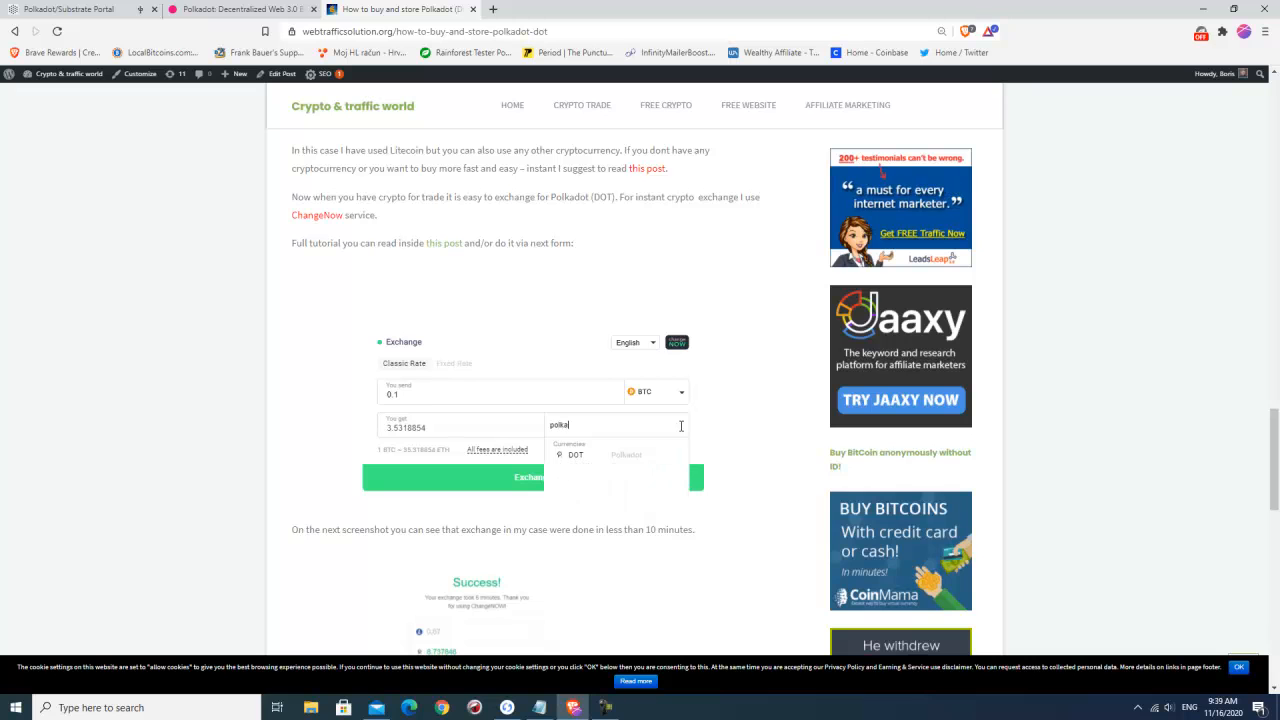
pyautogui.click(570, 457)
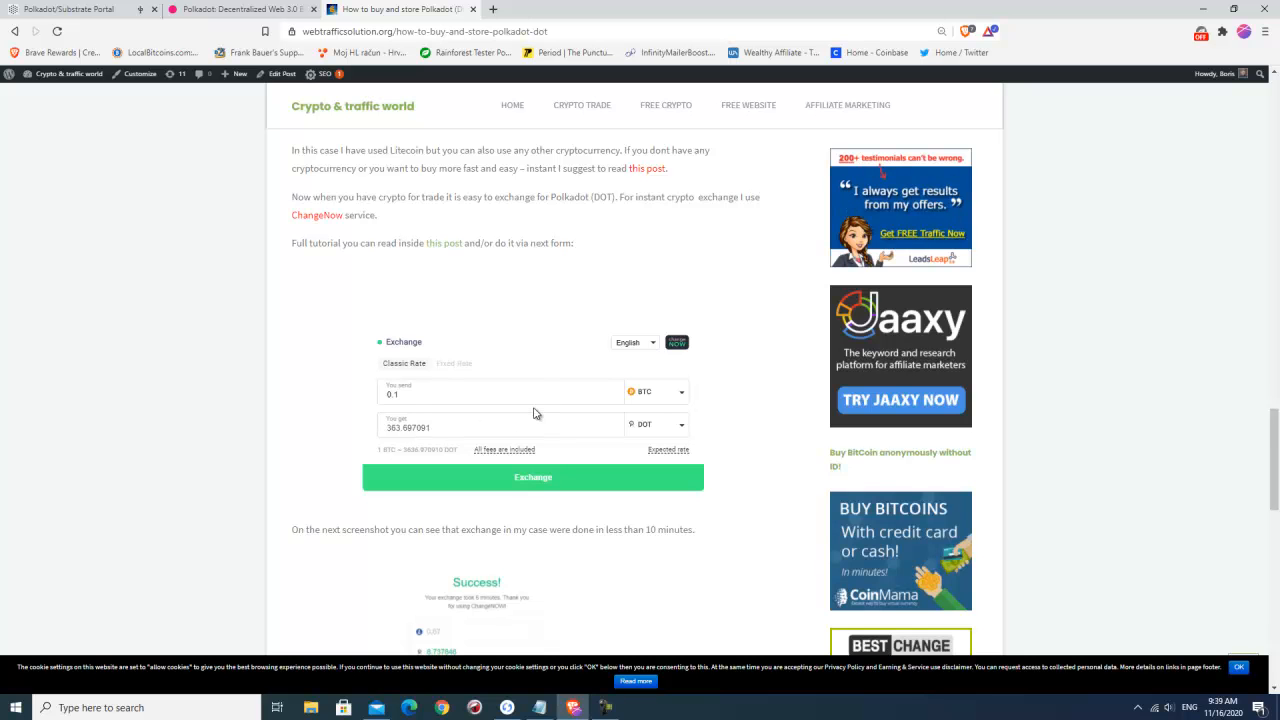
# Open the ChangeNow service linked in the article and choose DOT (Polkadot) as the currency to receive for BTC.
pyautogui.scroll(1, 534, 413)
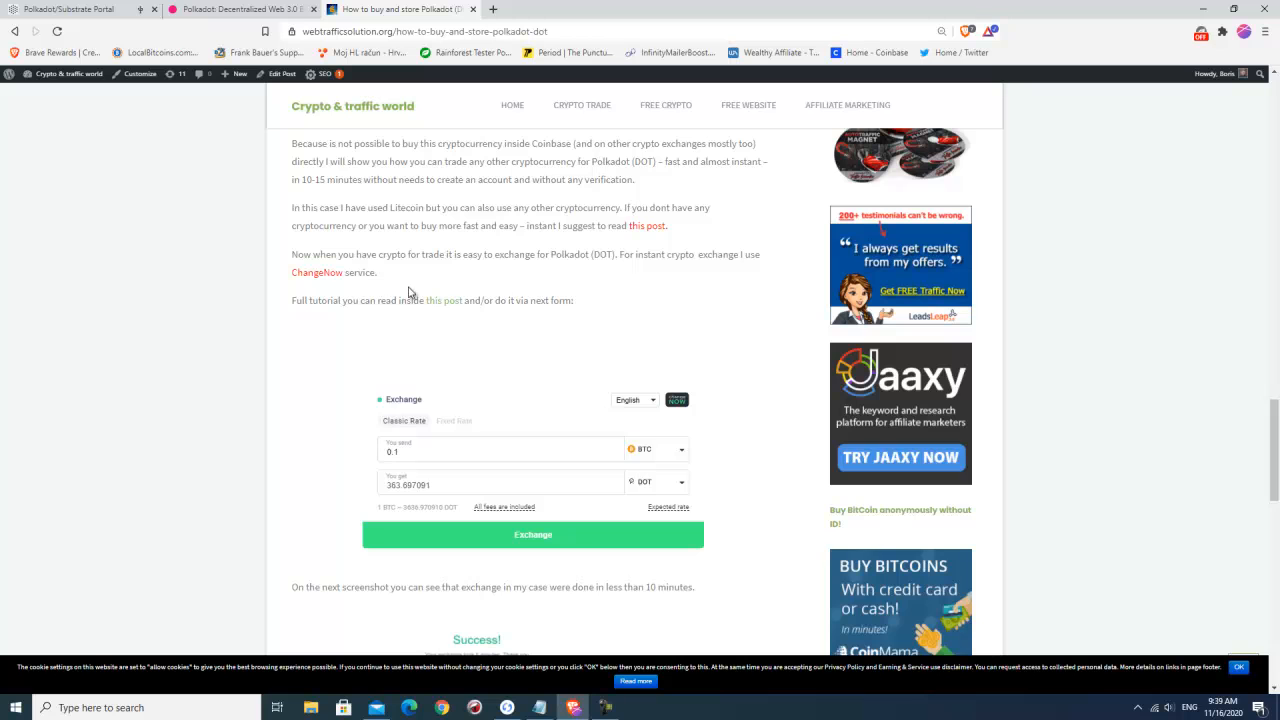
pyautogui.click(310, 274)
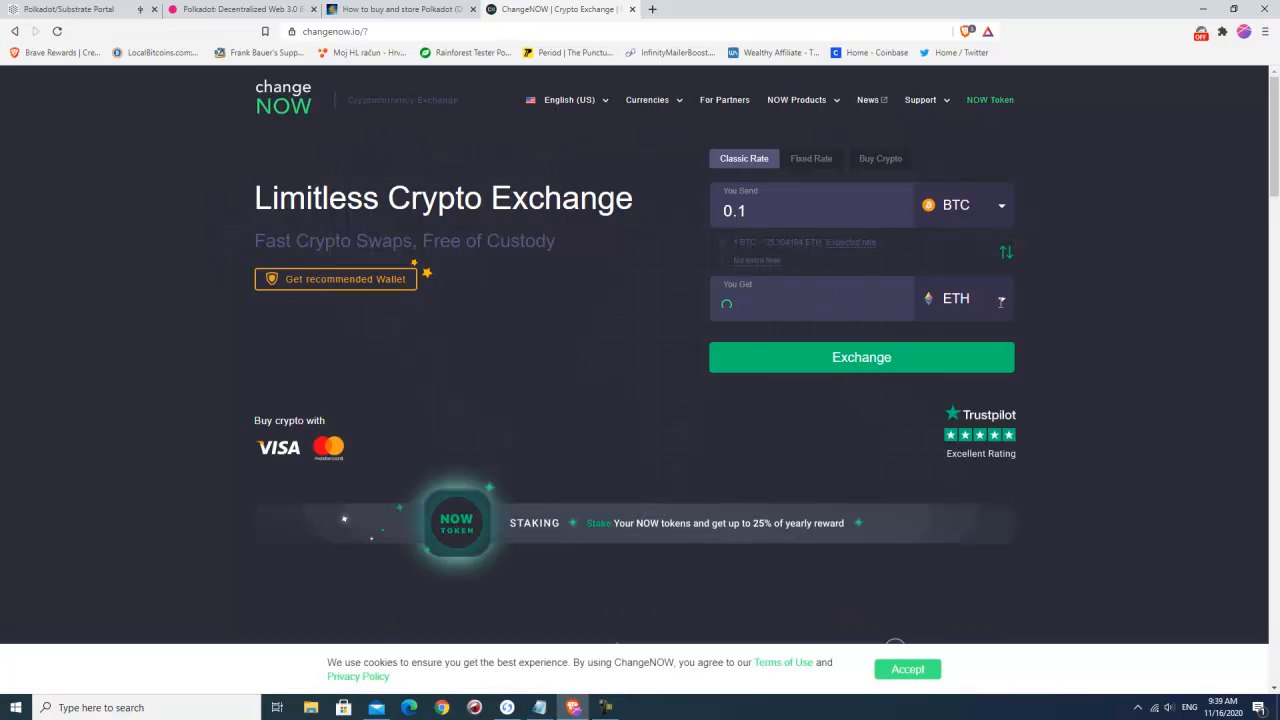
pyautogui.click(1001, 300)
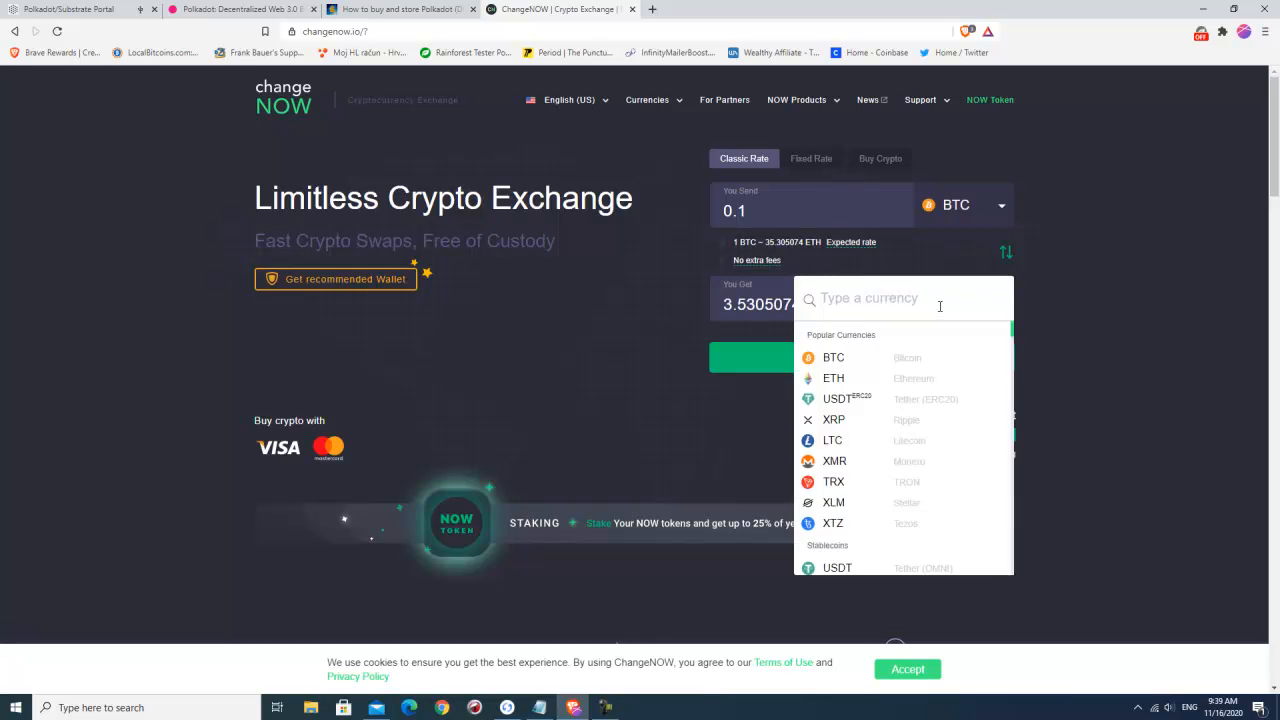
pyautogui.write('polka')
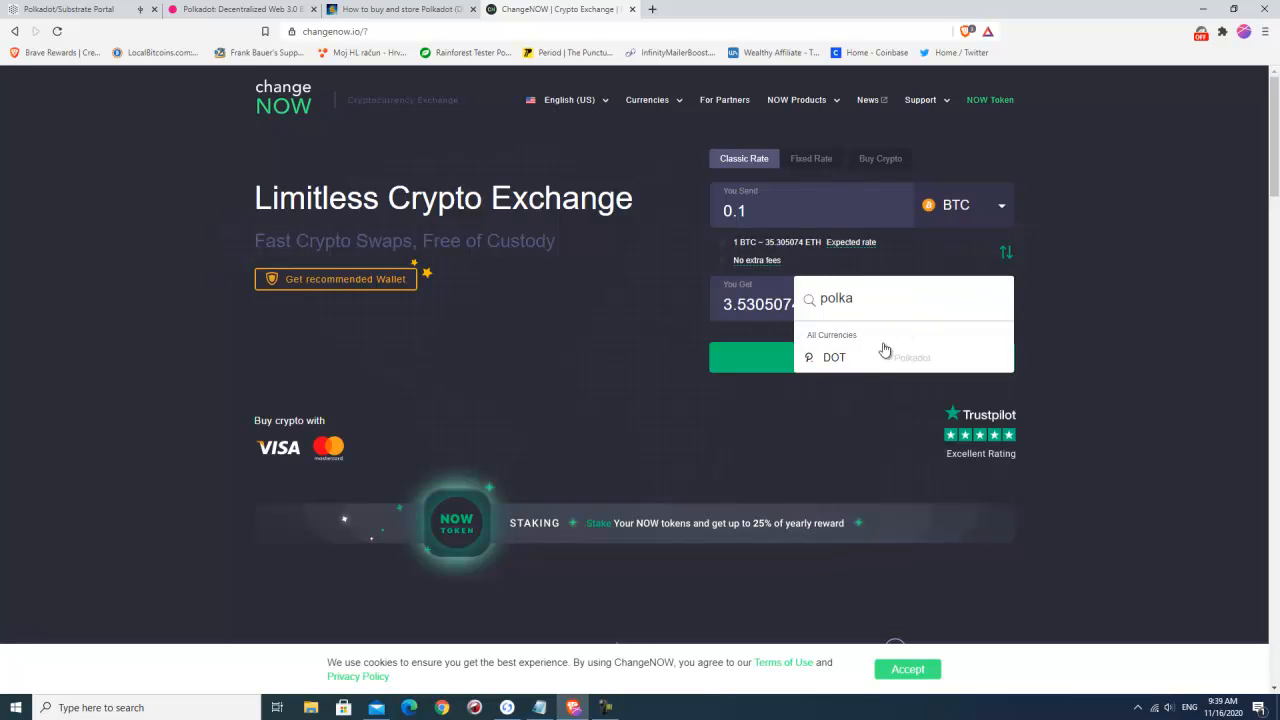
pyautogui.click(869, 364)
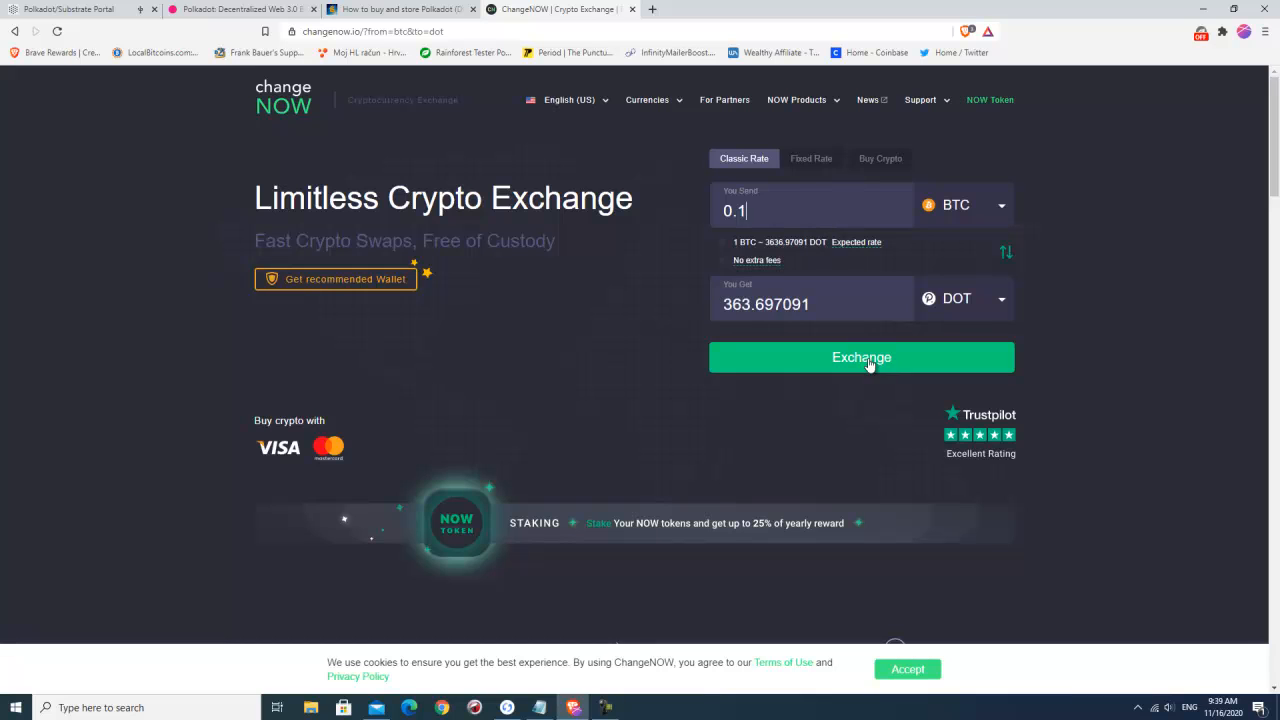
# Start the BTC to DOT exchange, paste the copied deposit address as the recipient wallet, and confirm the exchange details.
pyautogui.click(865, 360)
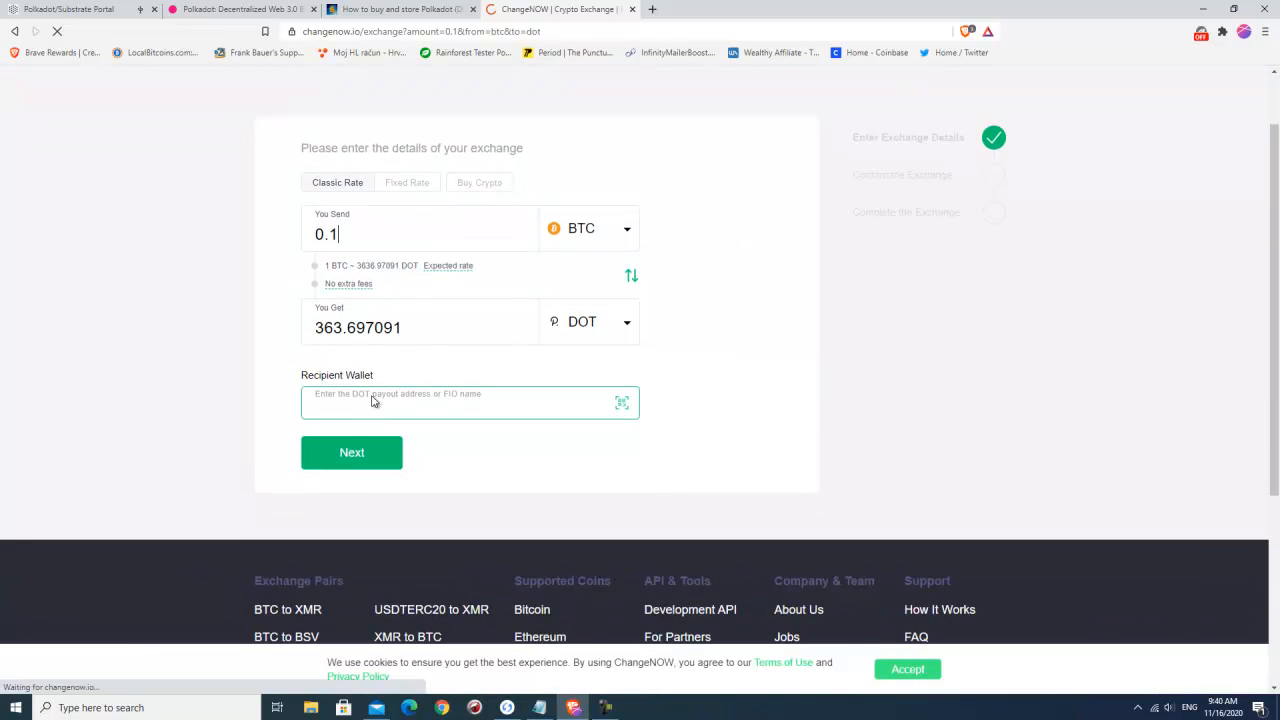
pyautogui.hotkey('ctrl', 'v')
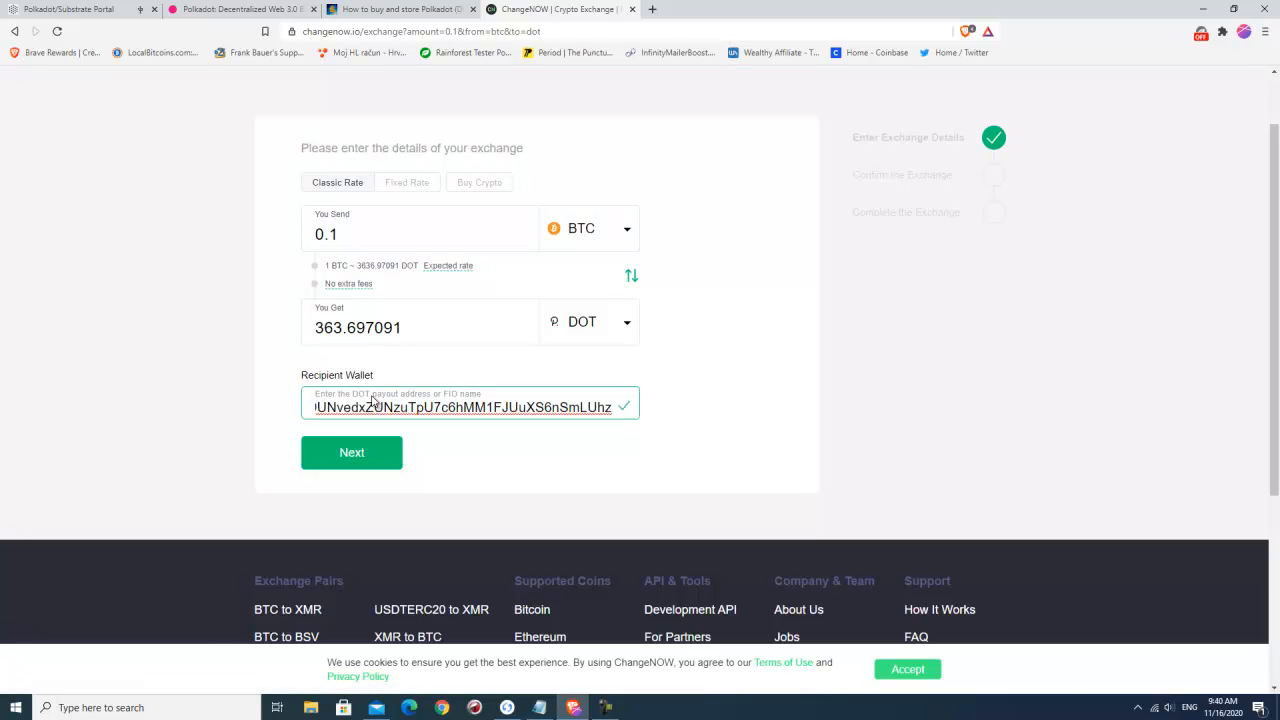
pyautogui.click(350, 453)
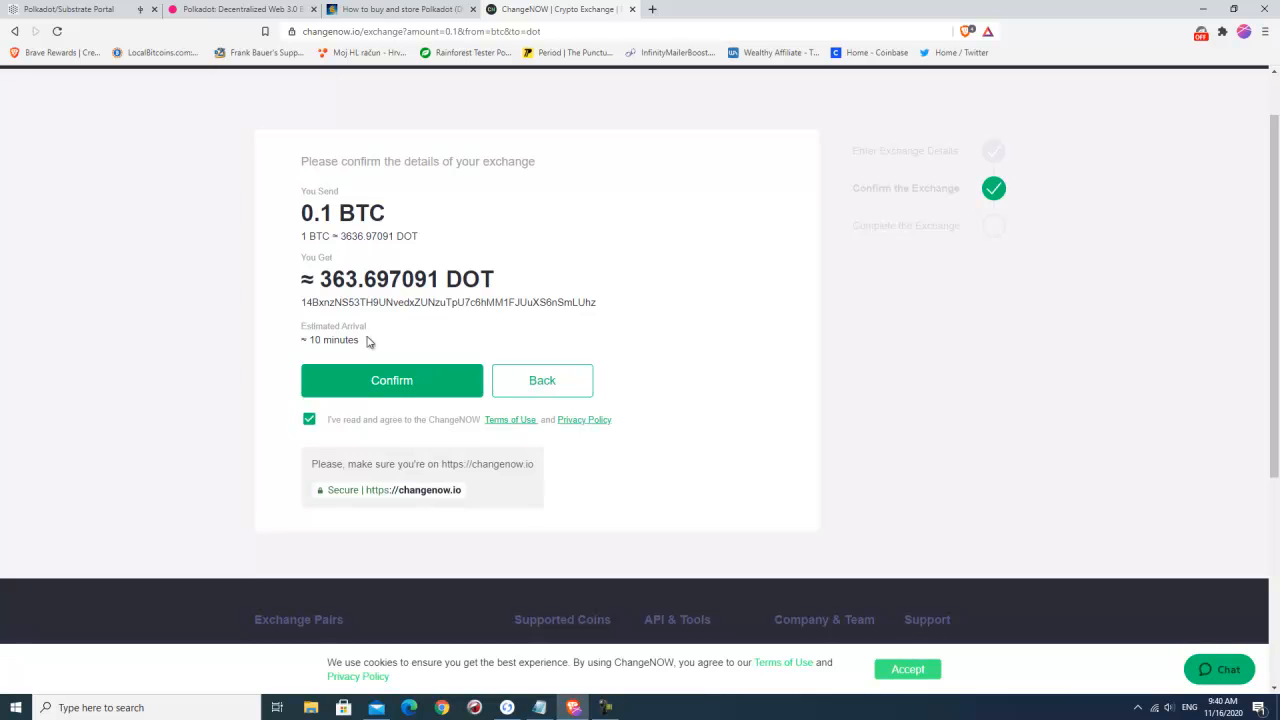
pyautogui.click(408, 387)
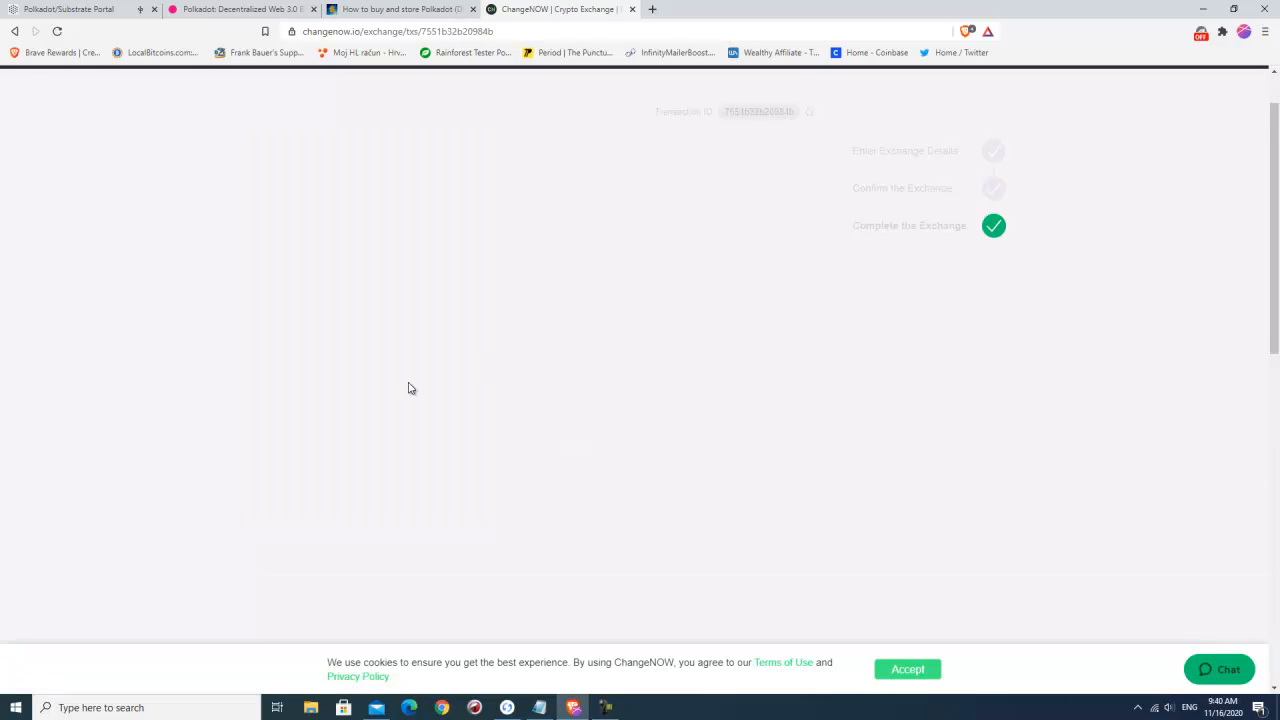
# Examine the exchange's transaction page, including the deposit instructions, progress stages, recipient wallet and e-mail notification option.
pyautogui.scroll(-4, 408, 388)
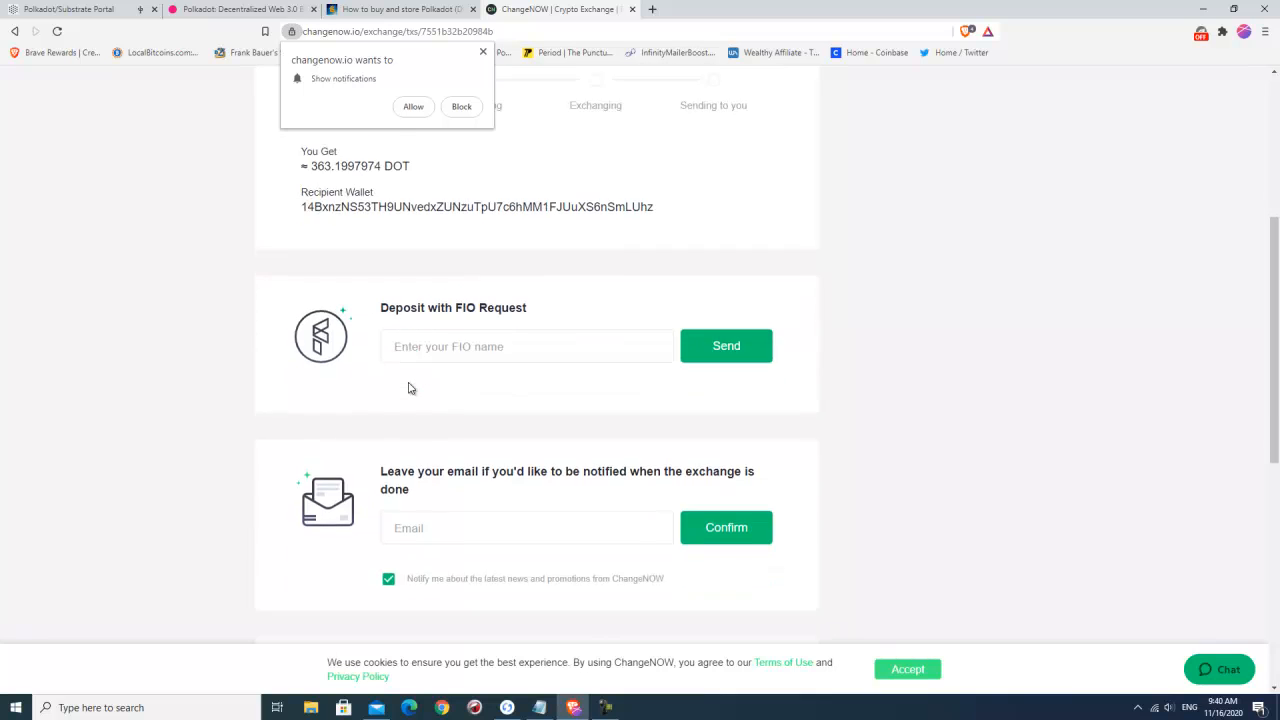
pyautogui.scroll(-1, 408, 388)
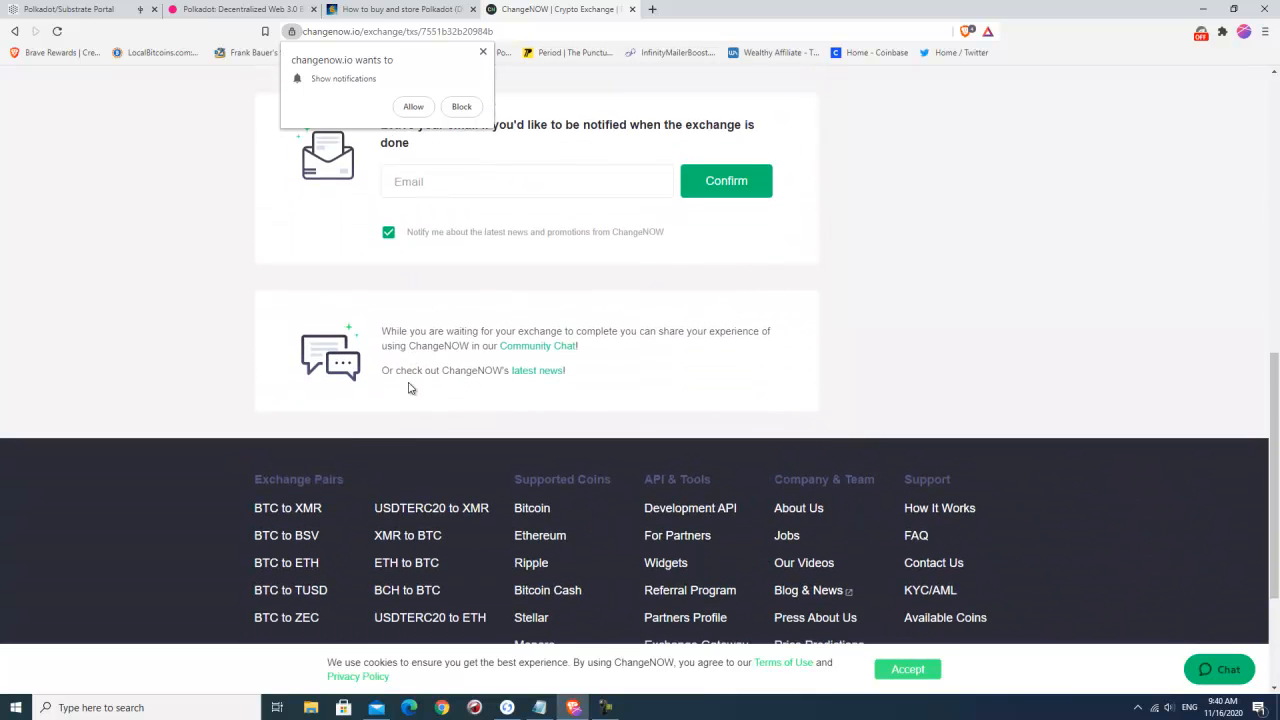
pyautogui.scroll(5, 408, 388)
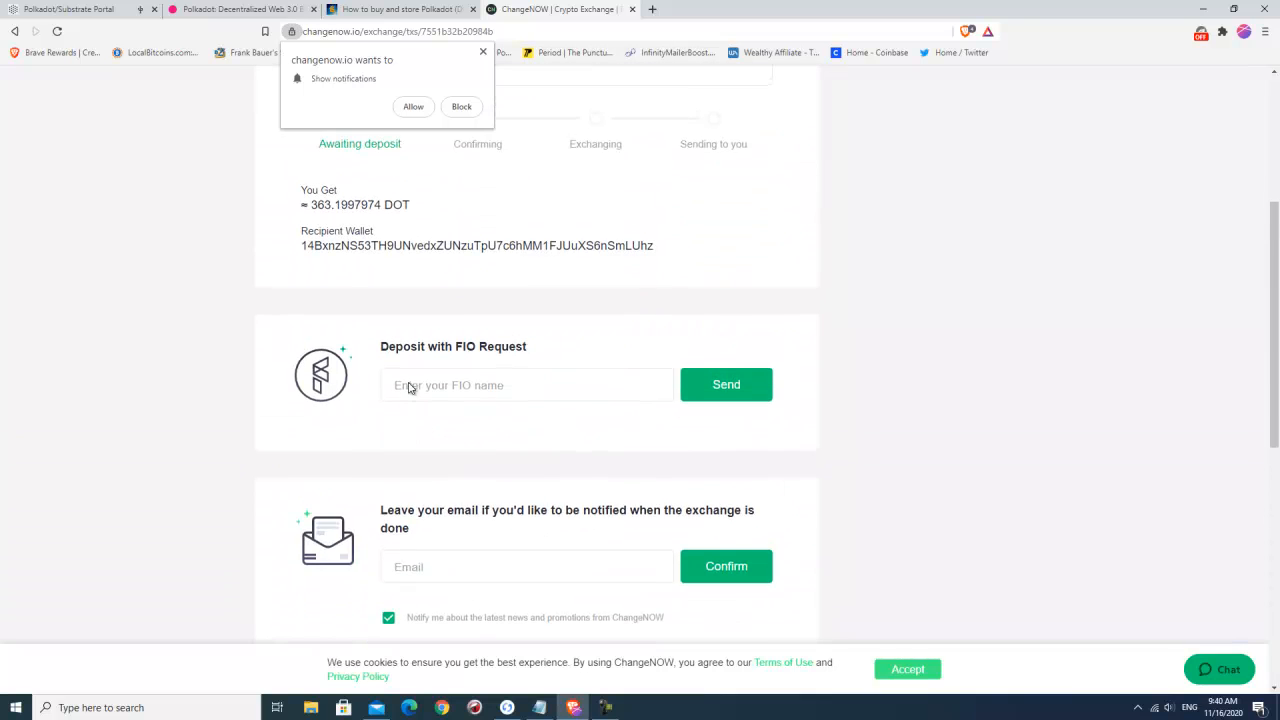
pyautogui.scroll(1, 408, 388)
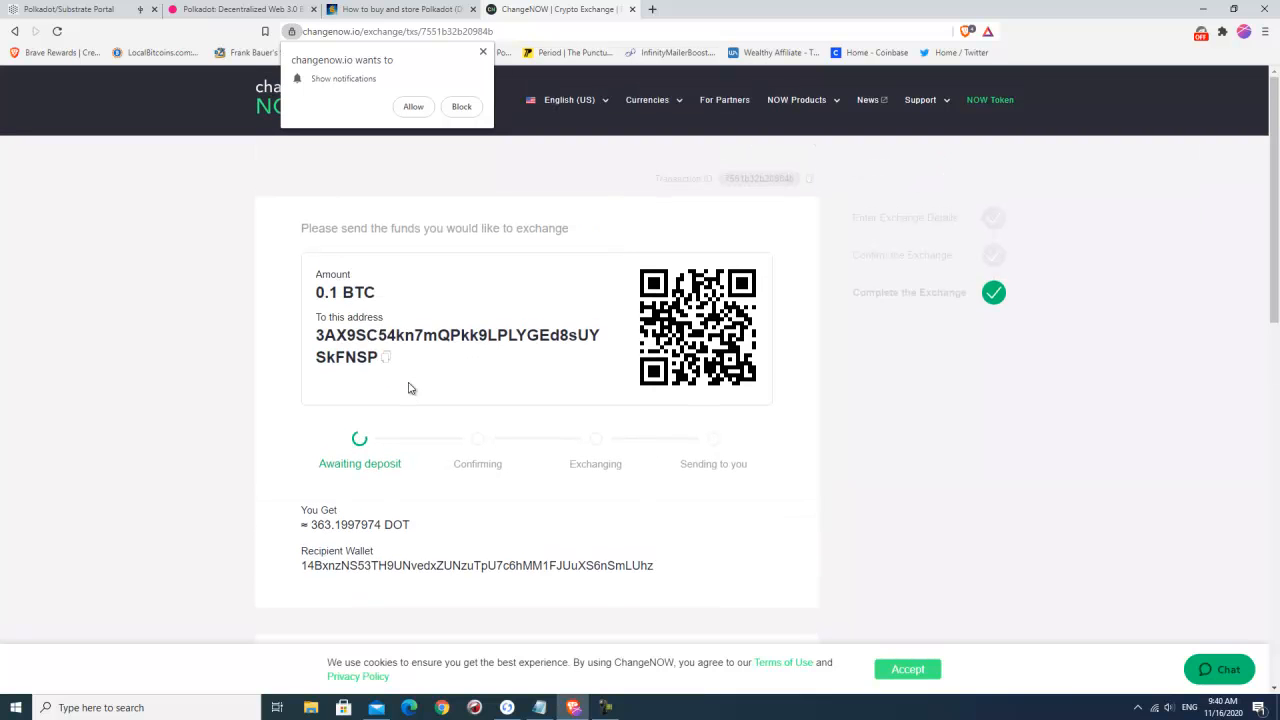
pyautogui.scroll(-2, 408, 388)
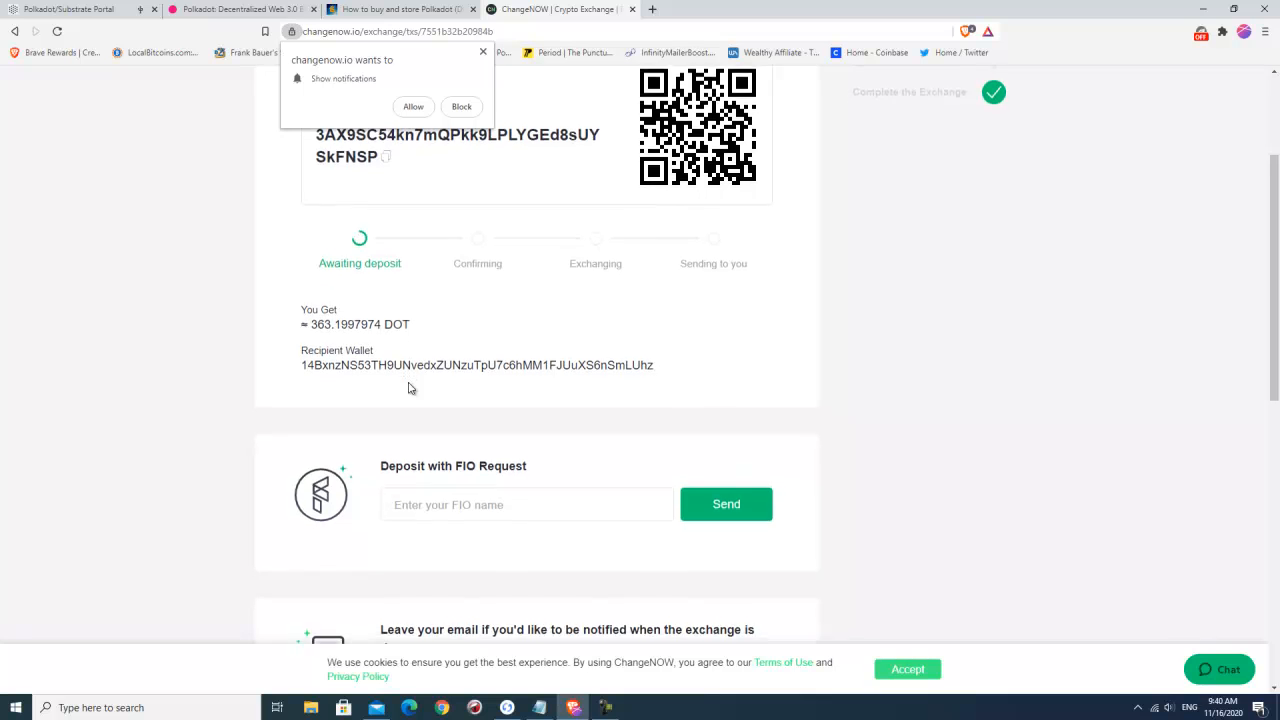
pyautogui.scroll(-2, 408, 388)
pyautogui.scroll(-1, 408, 388)
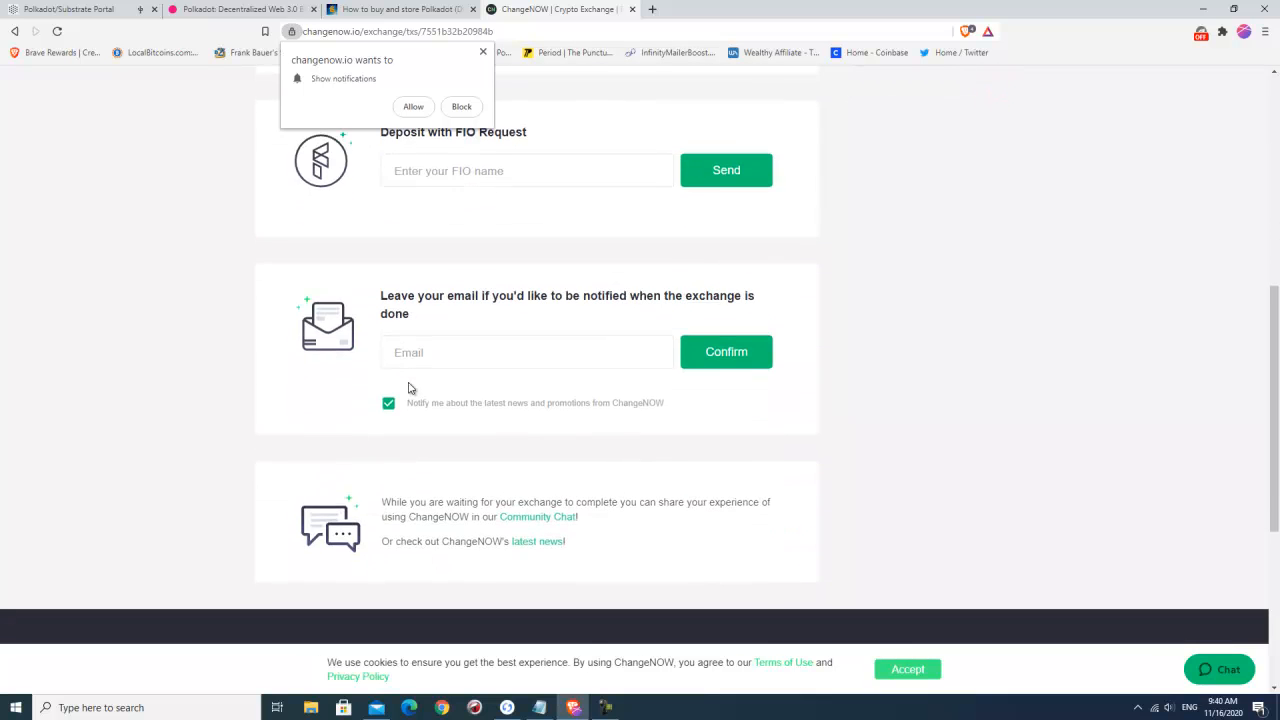
pyautogui.scroll(3, 408, 388)
pyautogui.scroll(2, 408, 388)
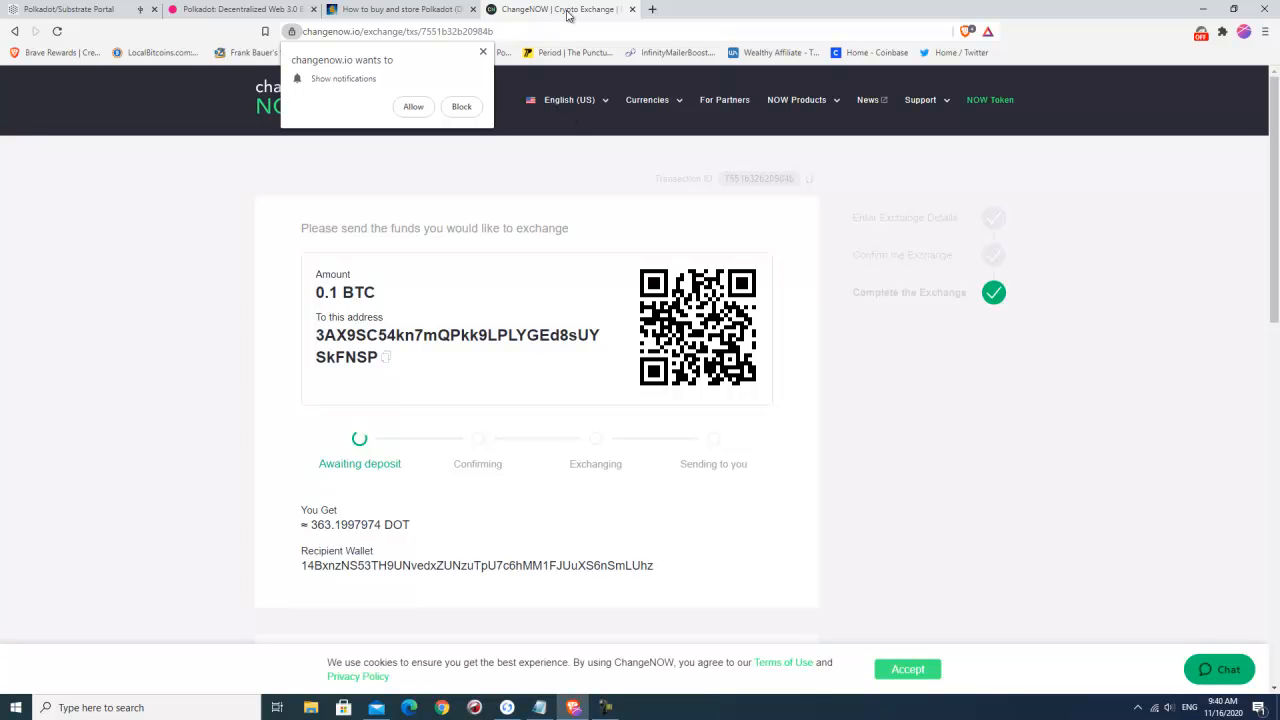
# Close the ChangeNOW page and view the article's screenshot of the completed LTC to DOT exchange at full size.
pyautogui.click(633, 9)
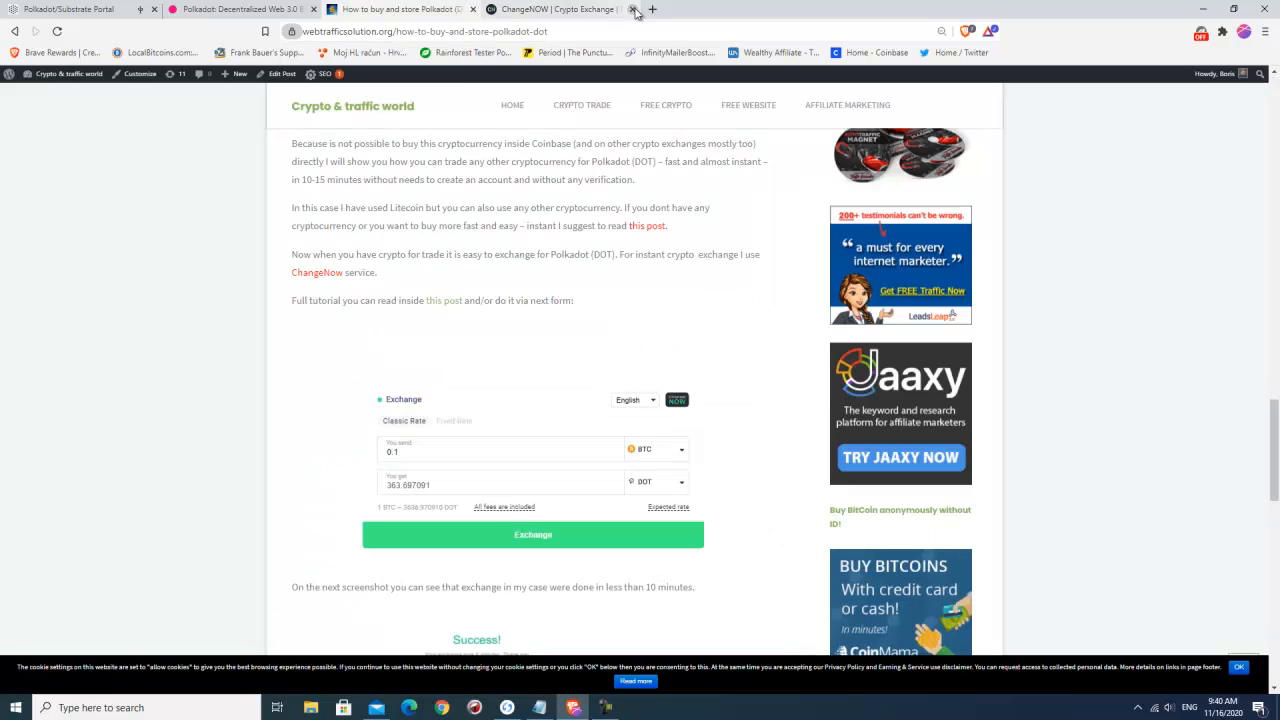
pyautogui.scroll(-3, 543, 252)
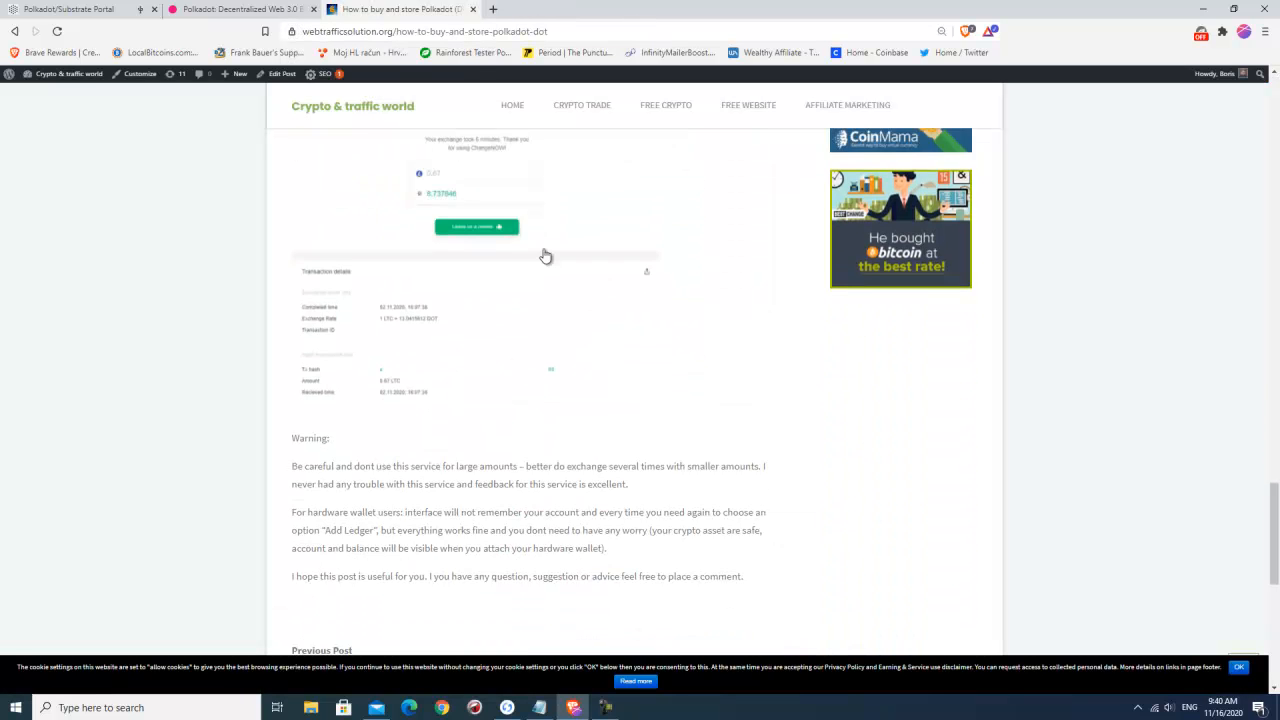
pyautogui.scroll(1, 543, 252)
pyautogui.click(487, 289)
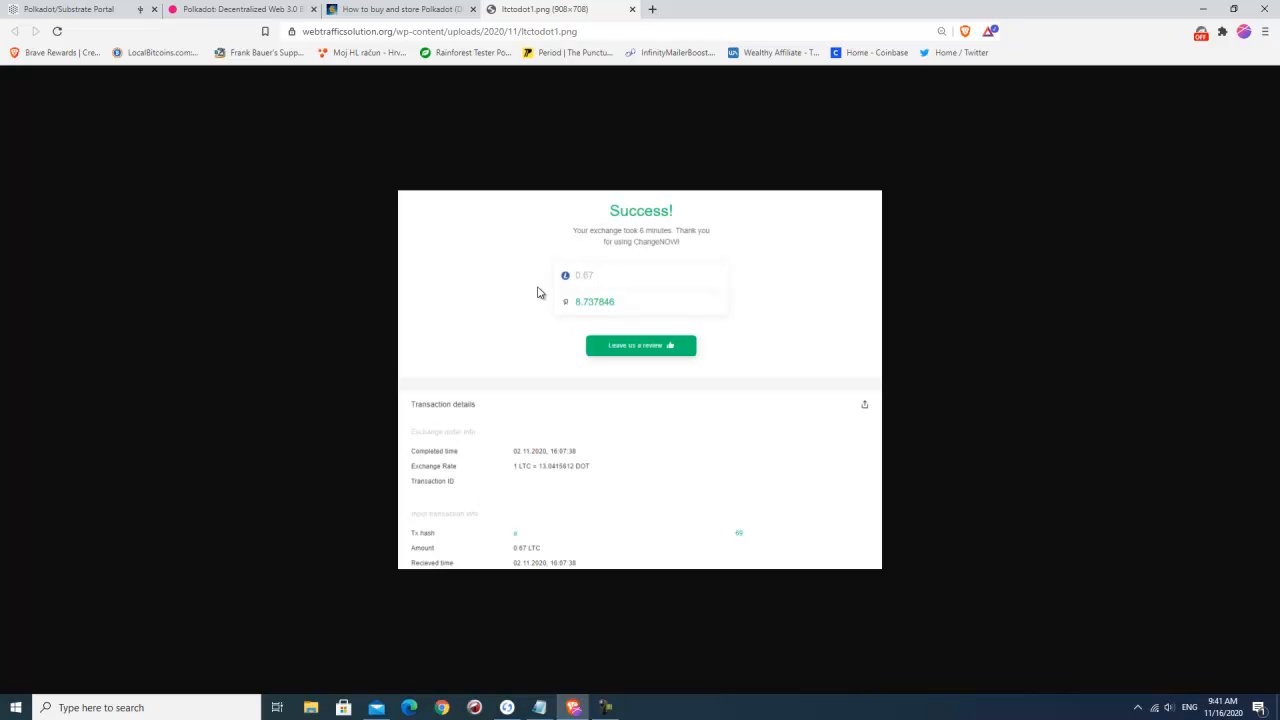
# Return to the Substrate Portal's accounts page to check the balance, and review the topic outline in Notepad before minimizing it.
pyautogui.click(240, 7)
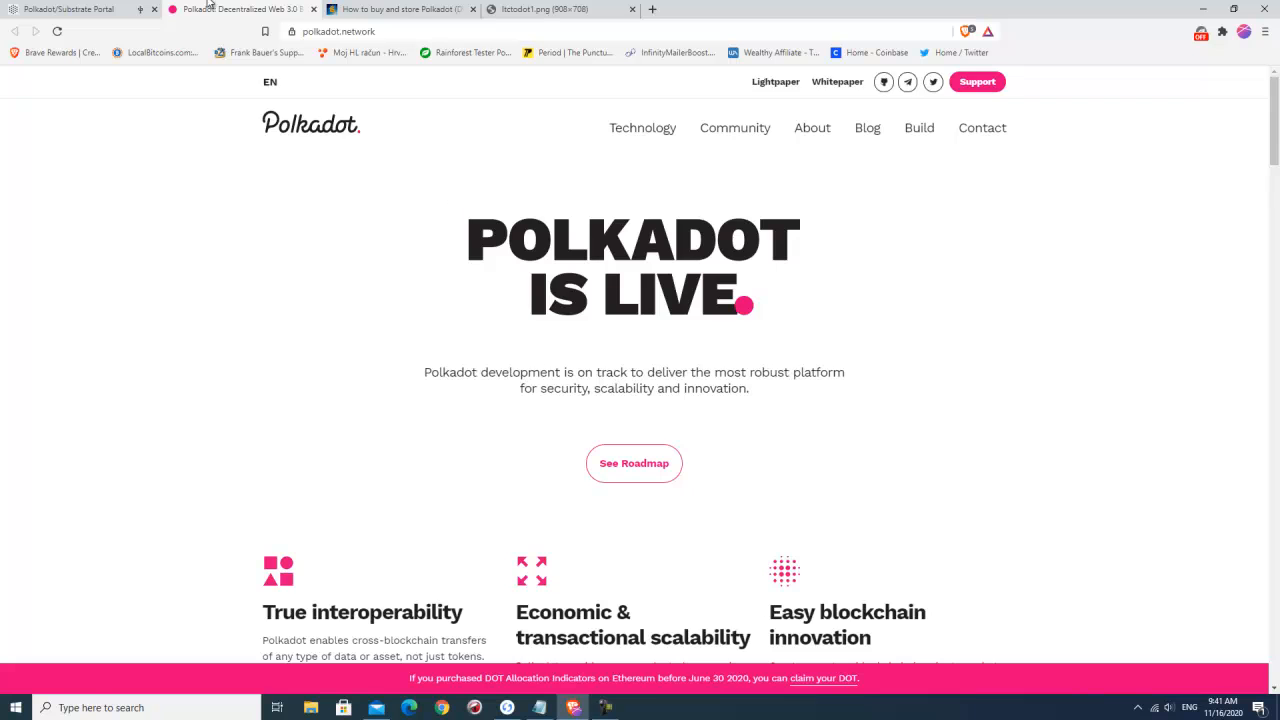
pyautogui.click(62, 7)
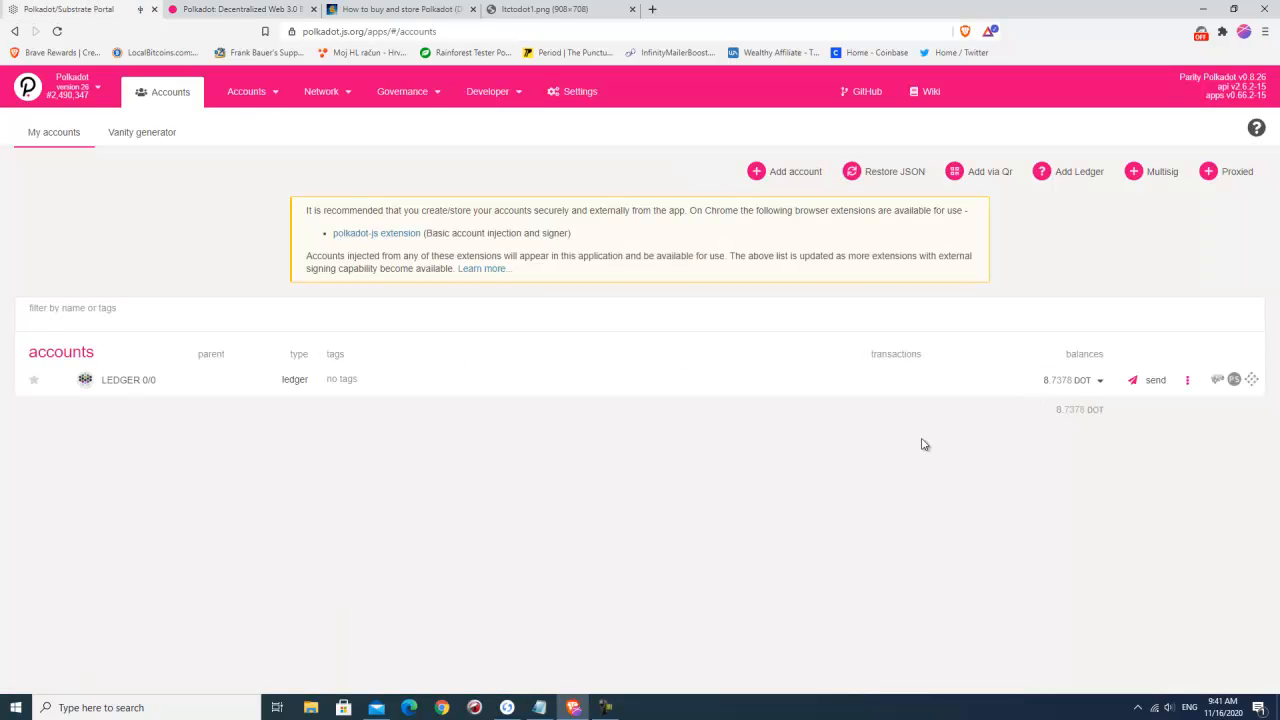
pyautogui.click(541, 708)
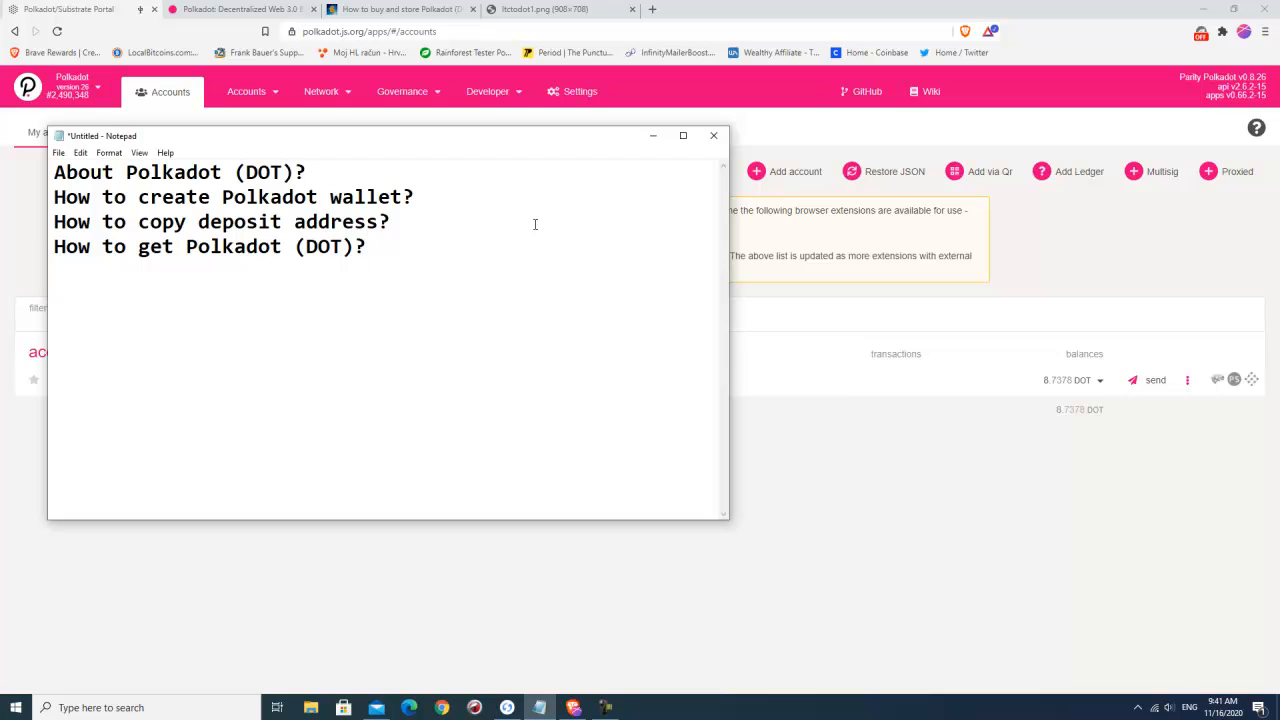
pyautogui.click(652, 137)
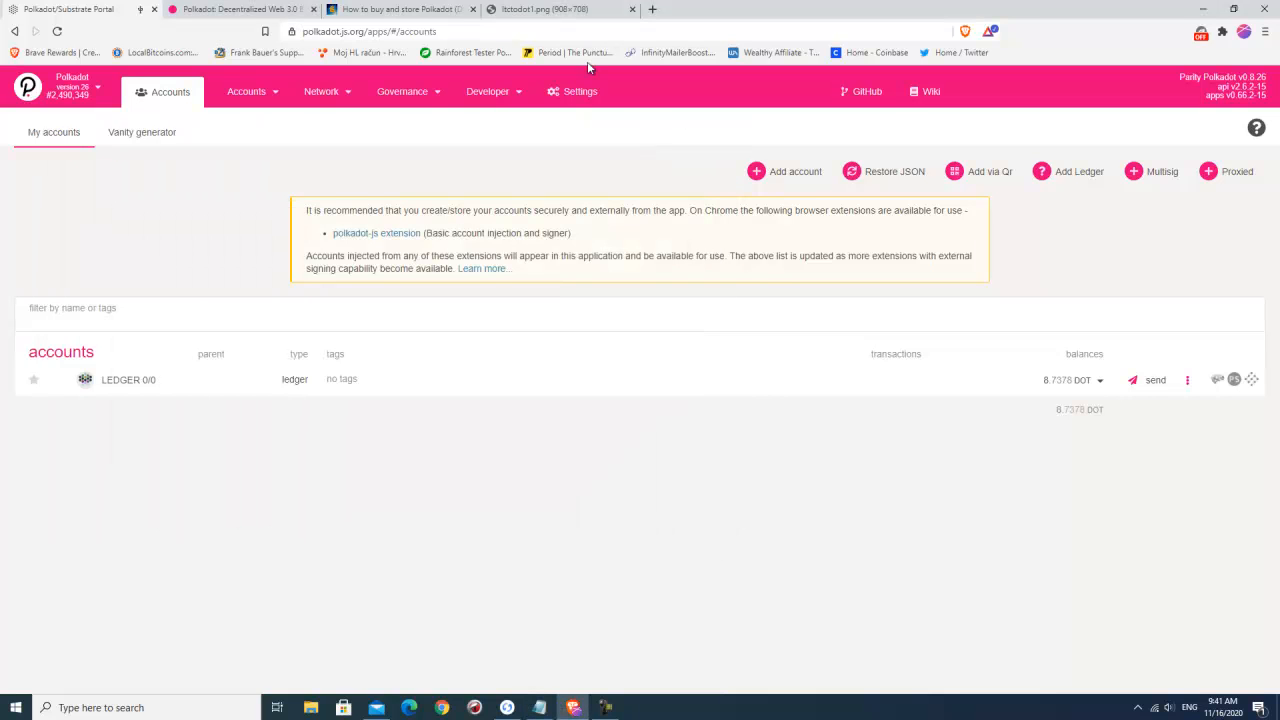
# Close the full-size exchange screenshot and return to the start of the article on buying and storing Polkadot (DOT).
pyautogui.click(632, 9)
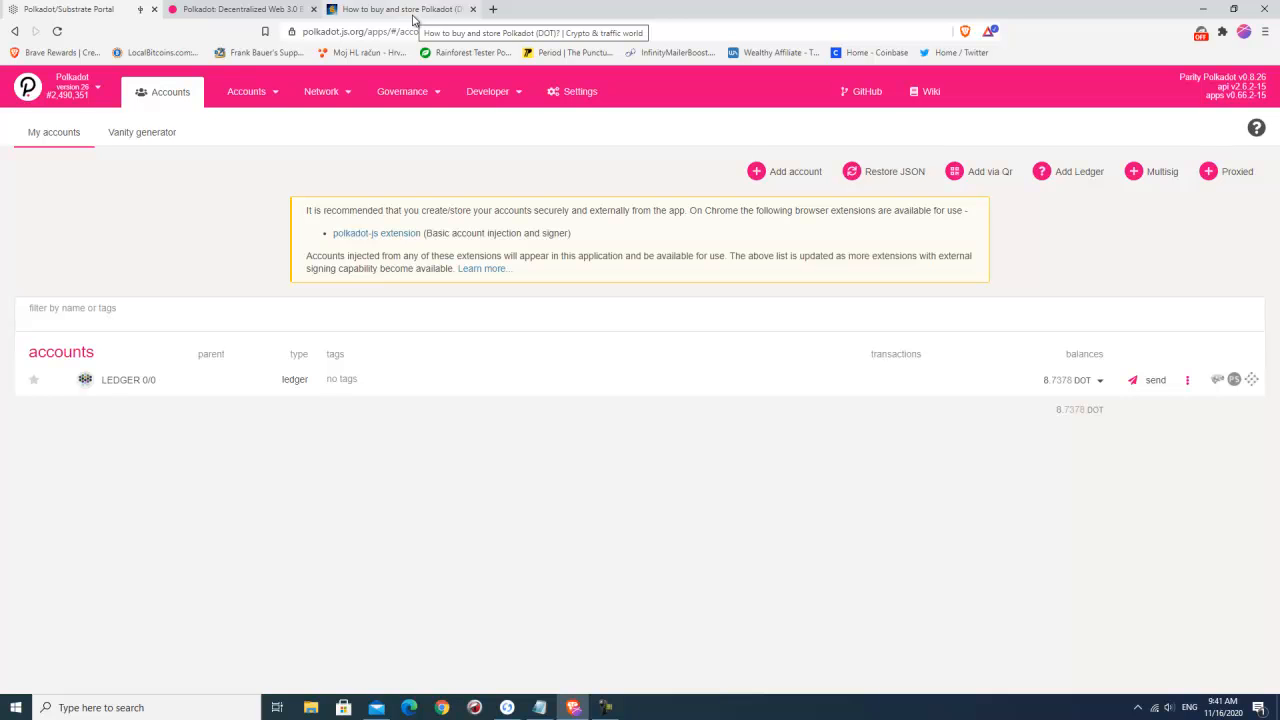
pyautogui.click(350, 11)
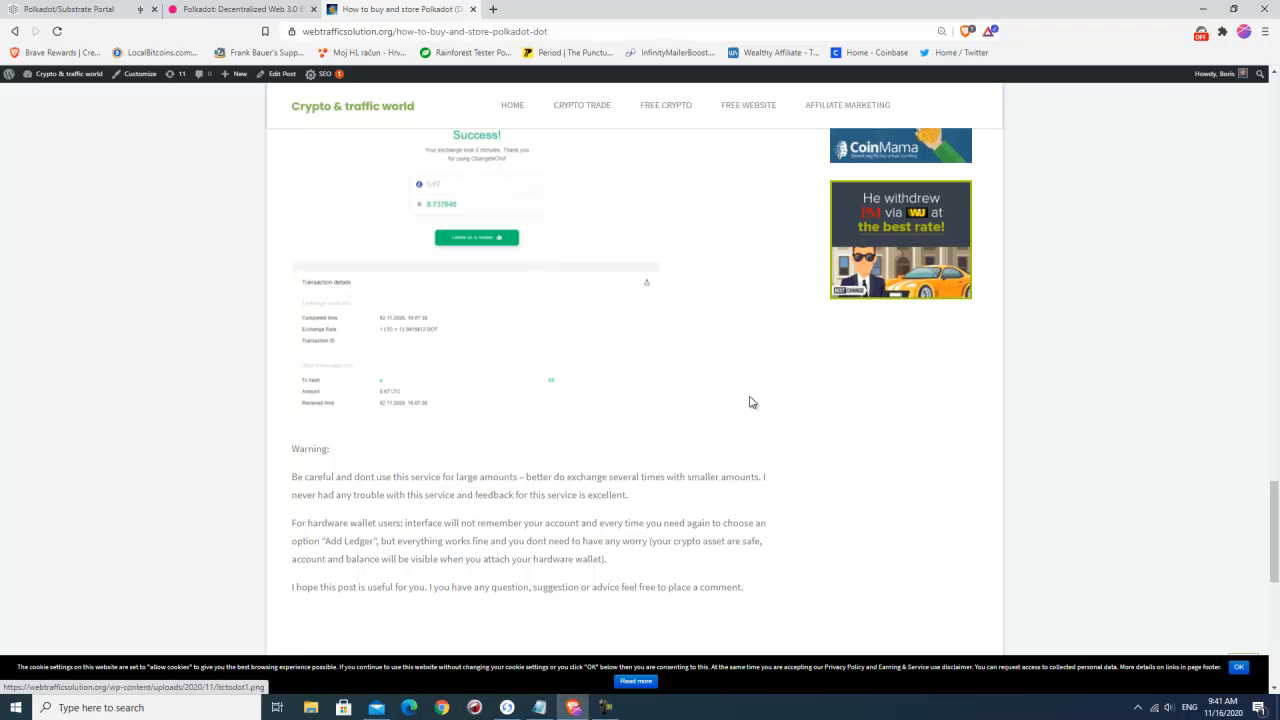
pyautogui.scroll(10, 1130, 345)
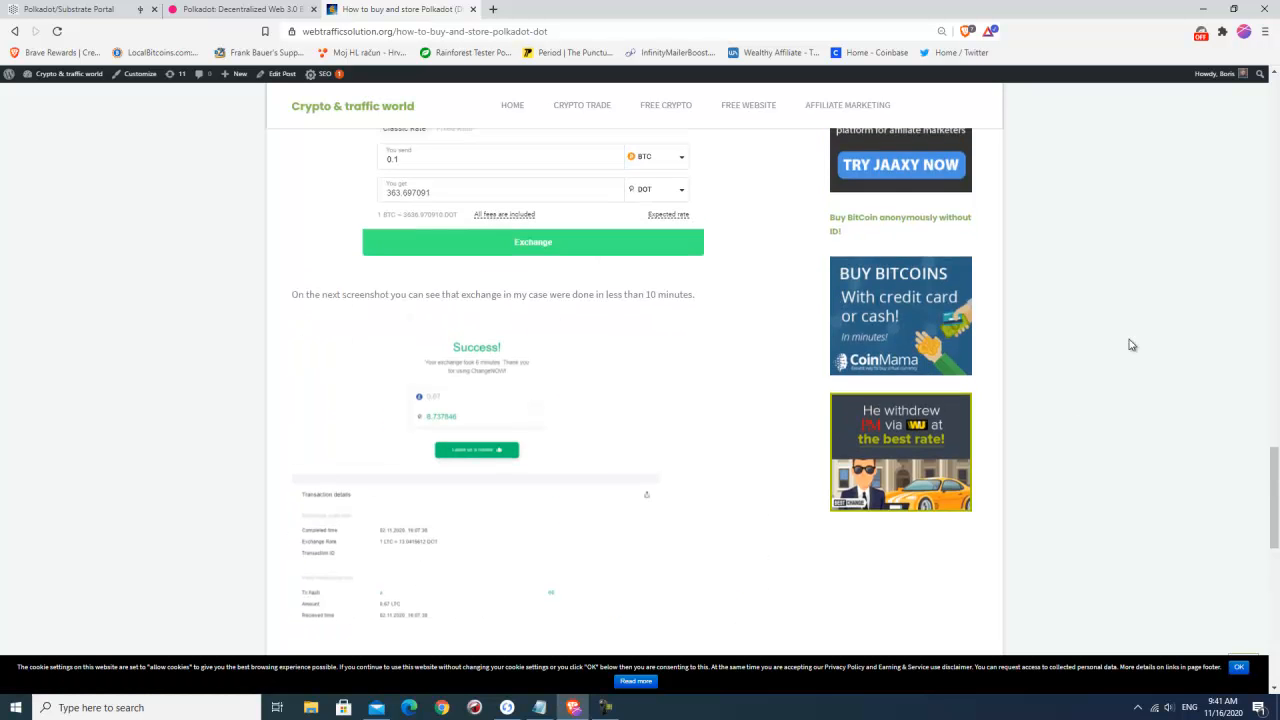
pyautogui.scroll(15, 1131, 345)
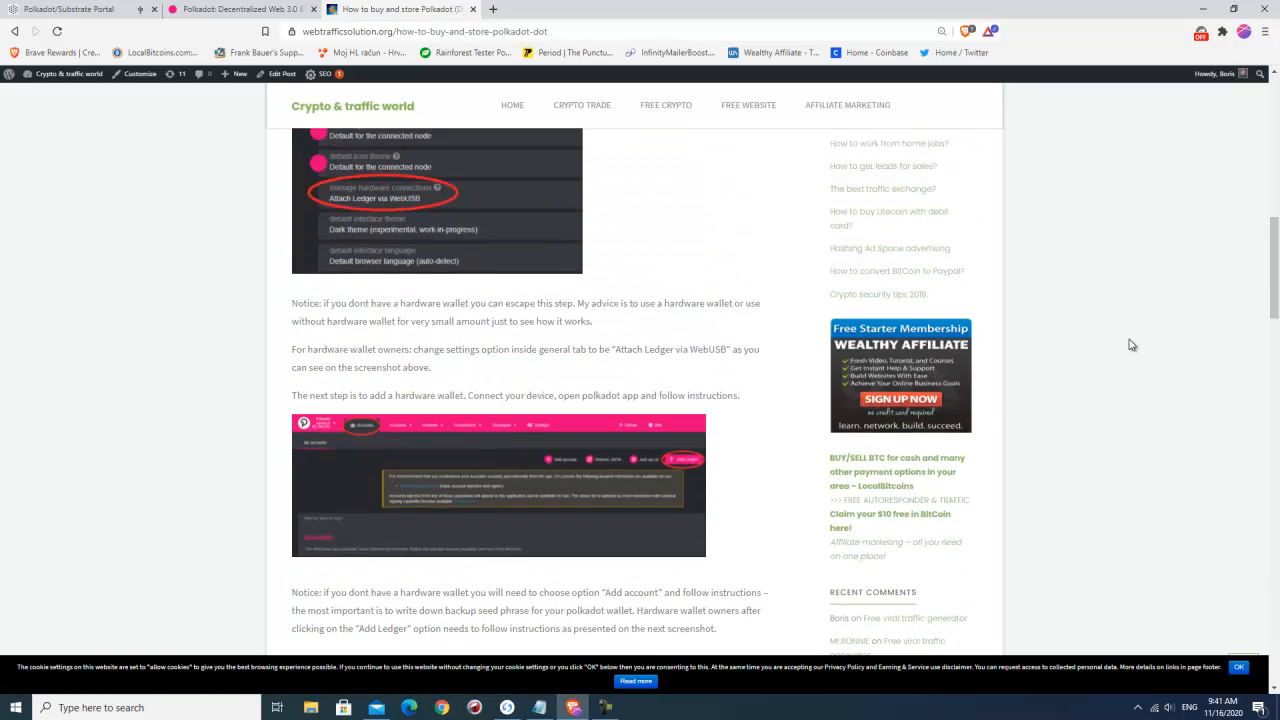
pyautogui.scroll(3, 1130, 345)
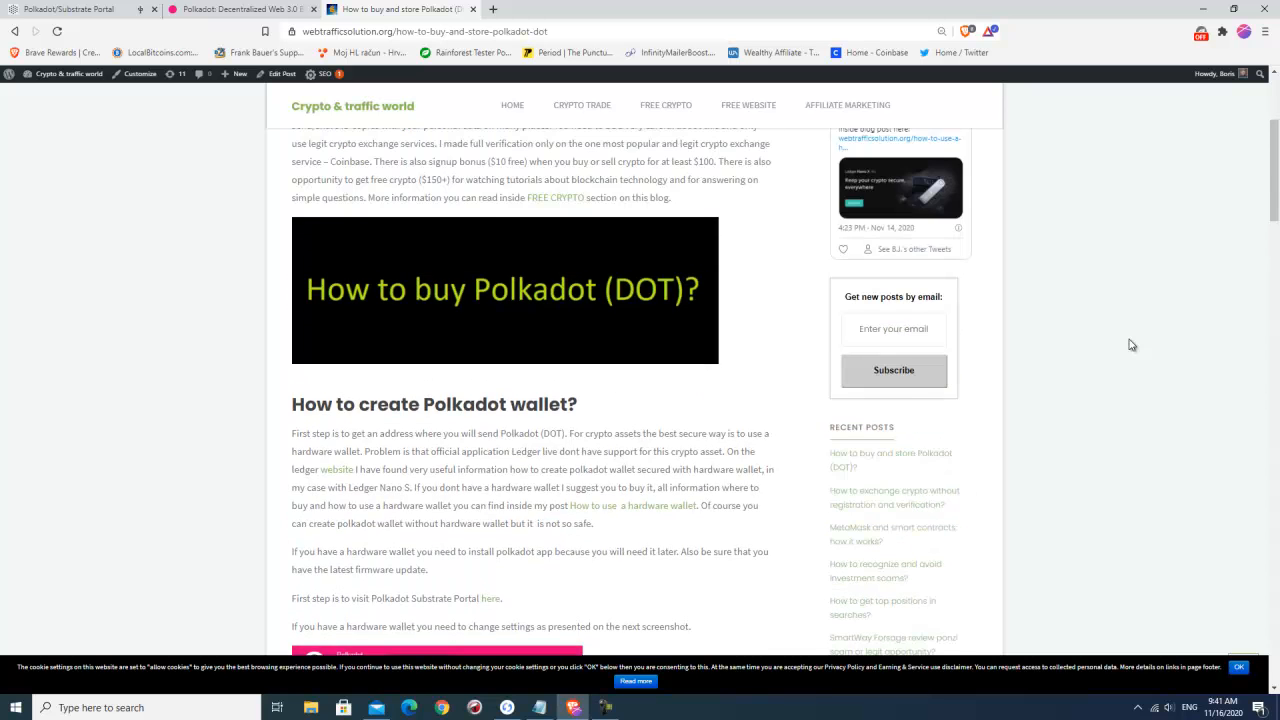
pyautogui.scroll(5, 1130, 345)
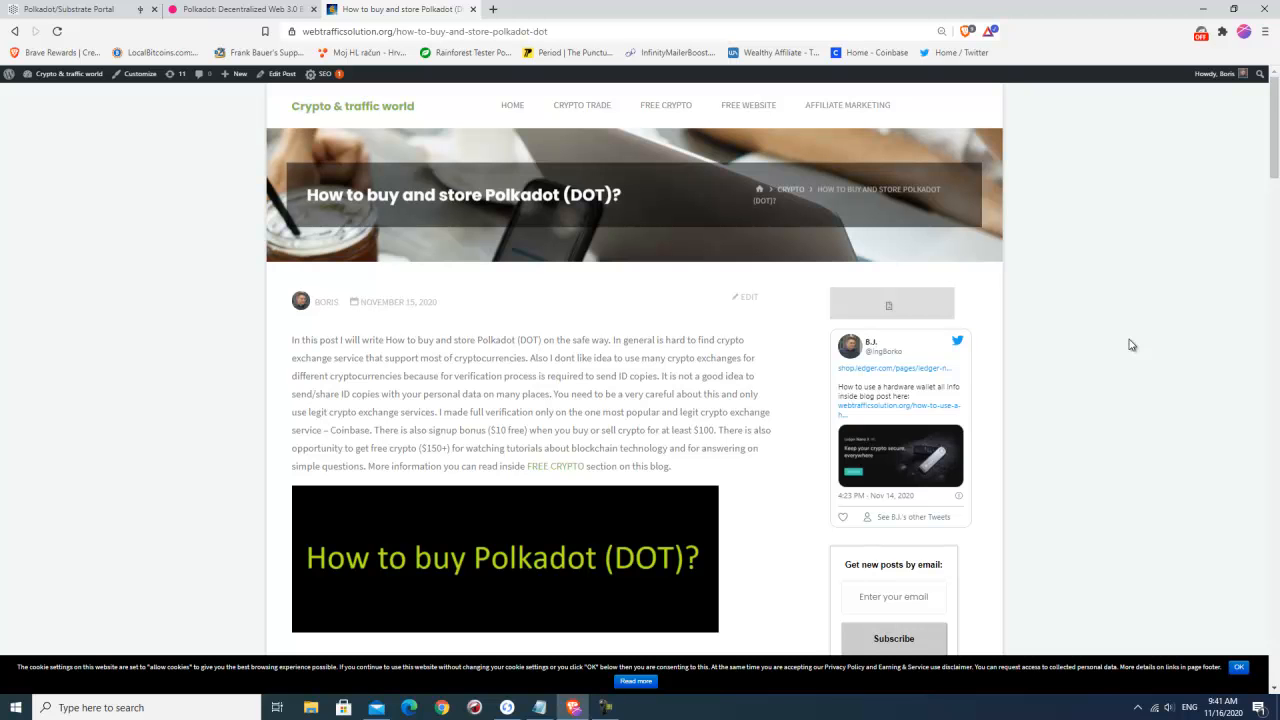
# Open the blog's Free Crypto page and examine the Coinbase Earn offers, tutorial video, supported countries and special invite links.
pyautogui.click(667, 107)
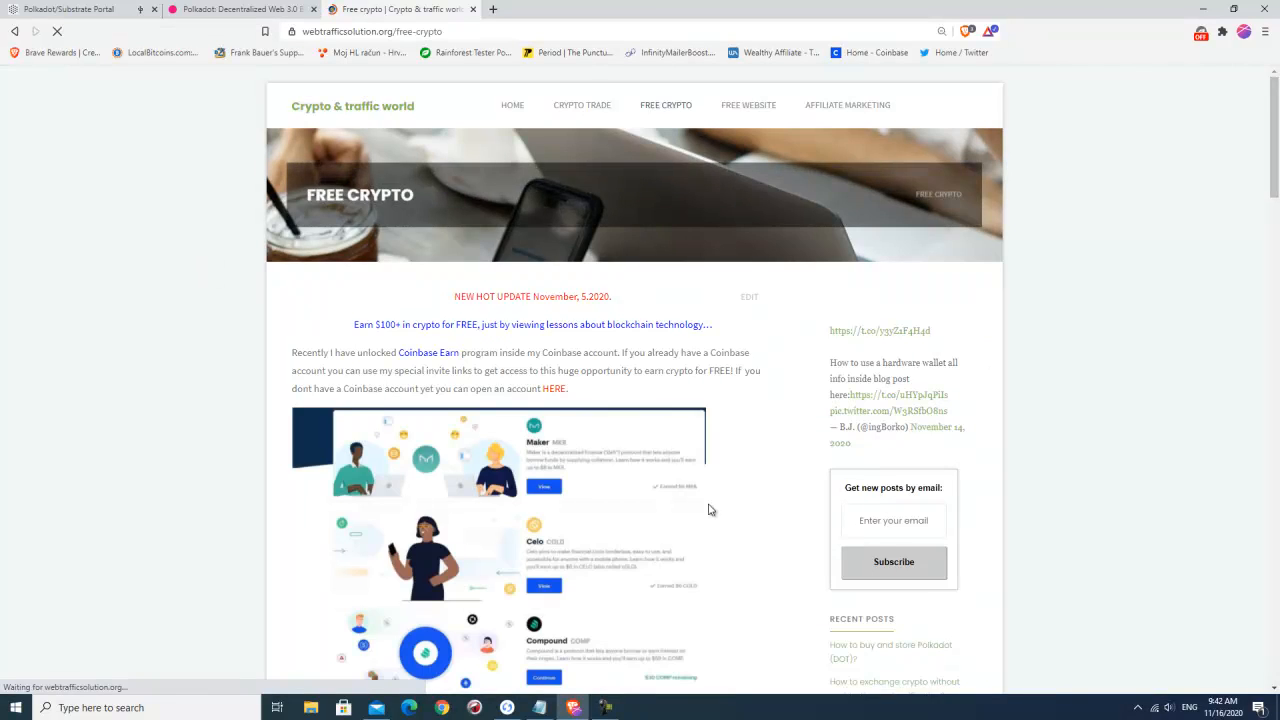
pyautogui.scroll(-1, 708, 510)
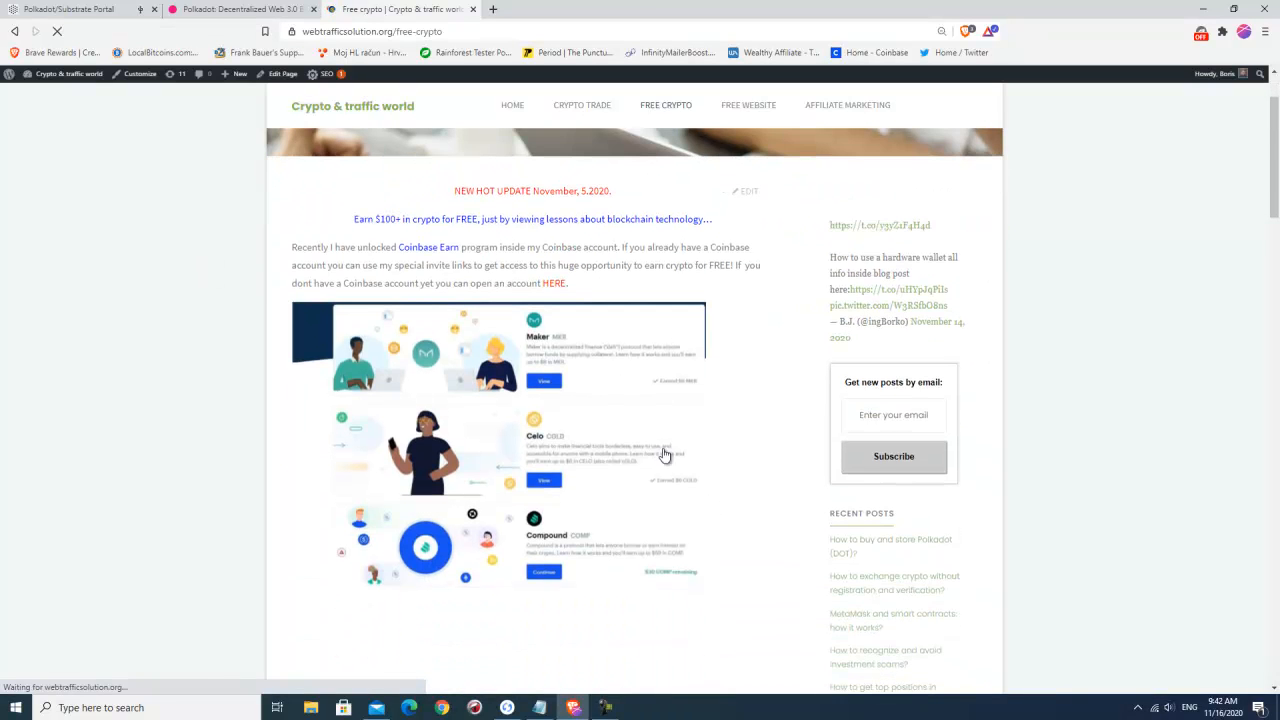
pyautogui.scroll(-3, 665, 455)
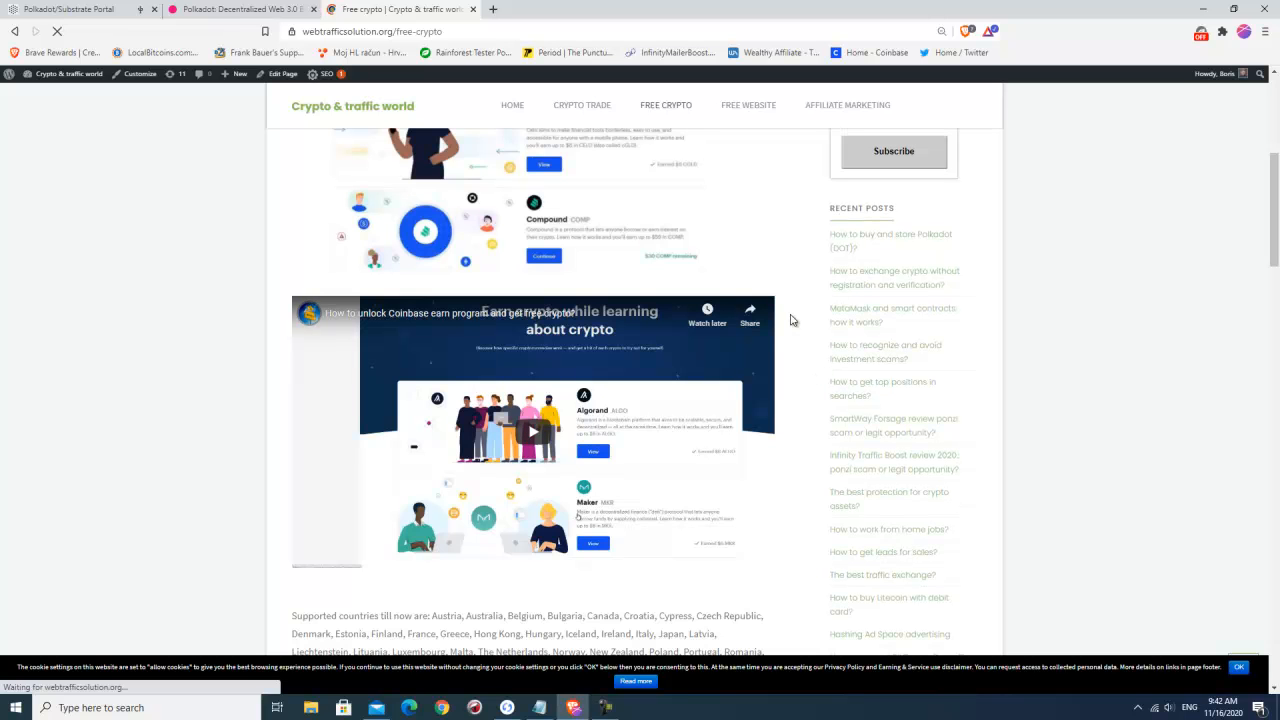
pyautogui.scroll(-3, 790, 320)
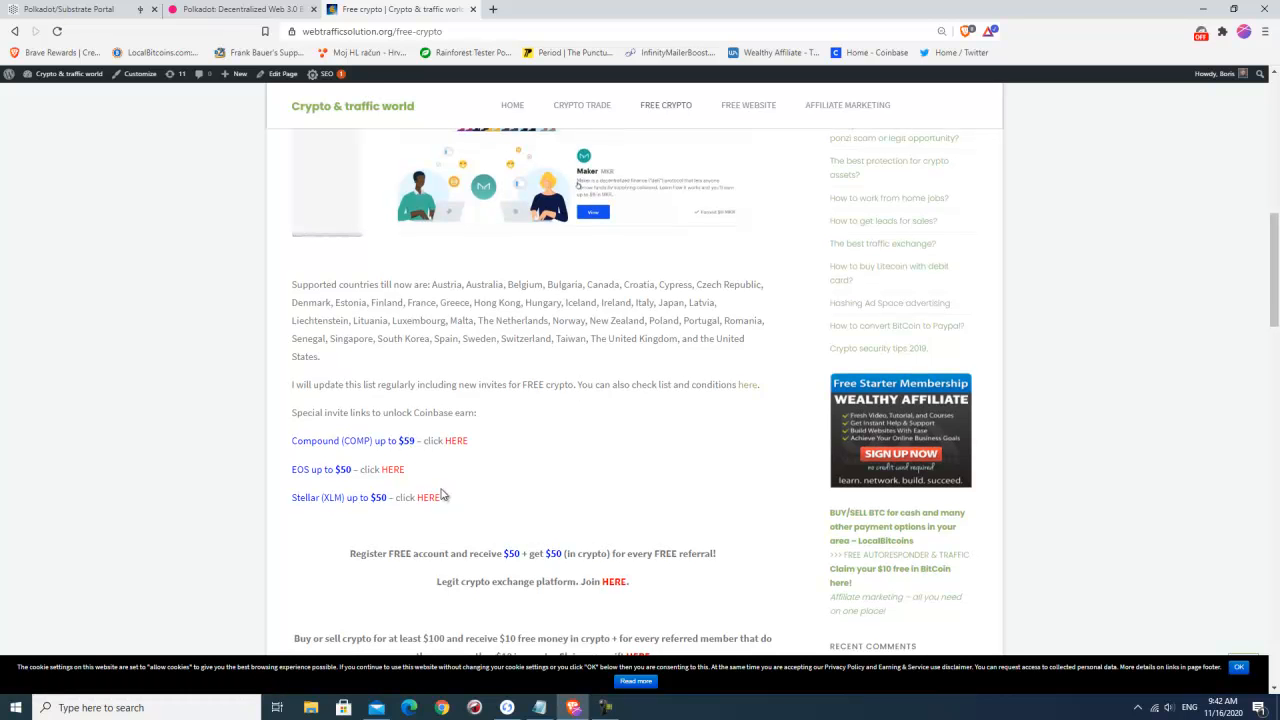
pyautogui.scroll(4, 786, 331)
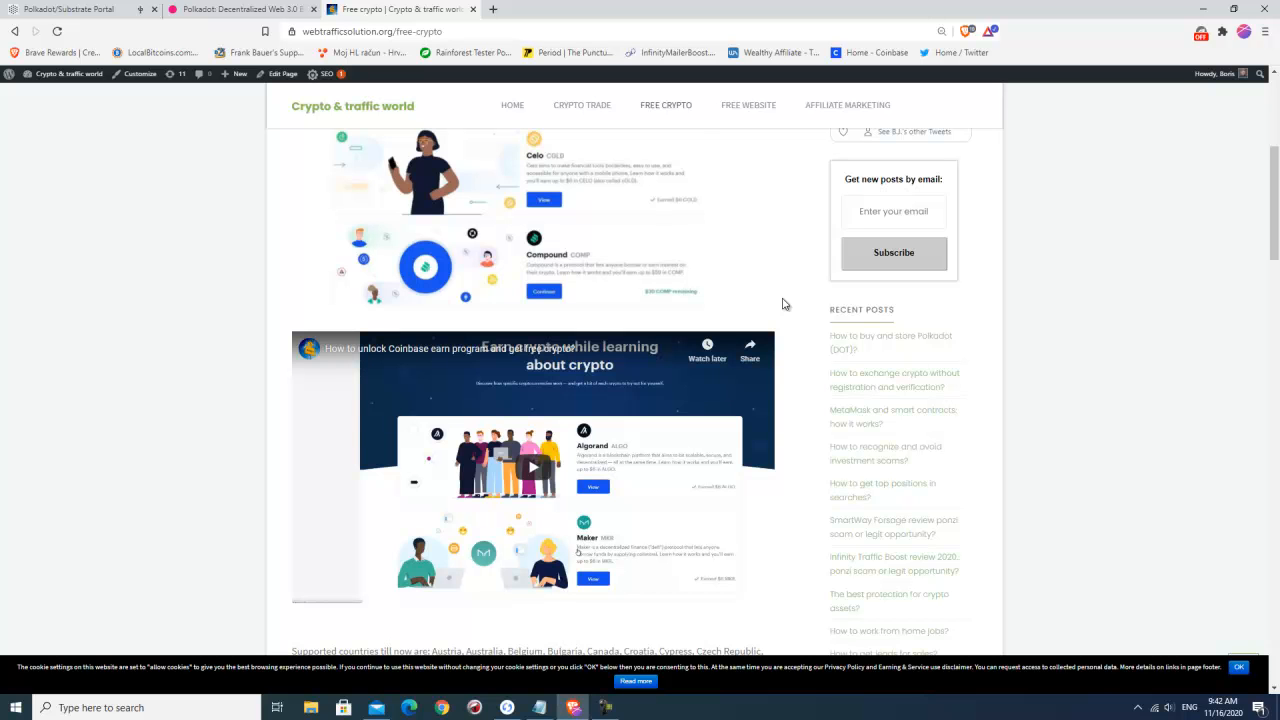
pyautogui.scroll(2, 783, 302)
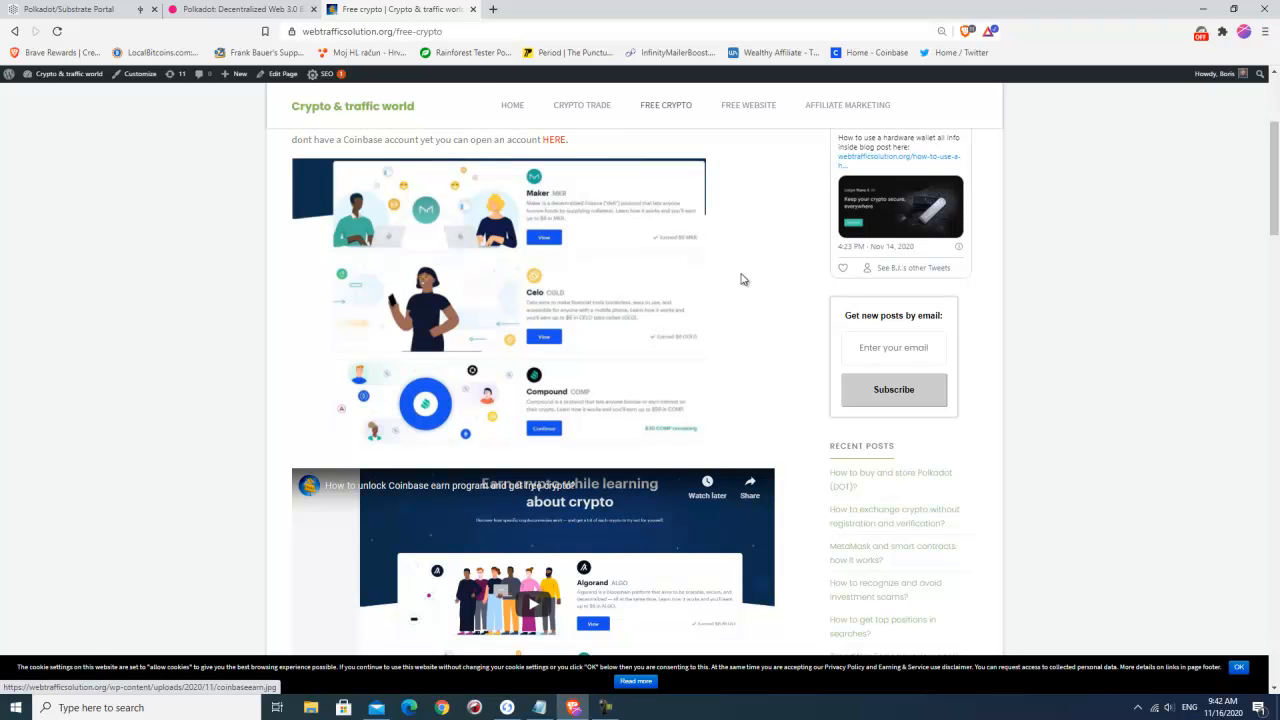
pyautogui.scroll(2, 745, 276)
pyautogui.scroll(1, 745, 276)
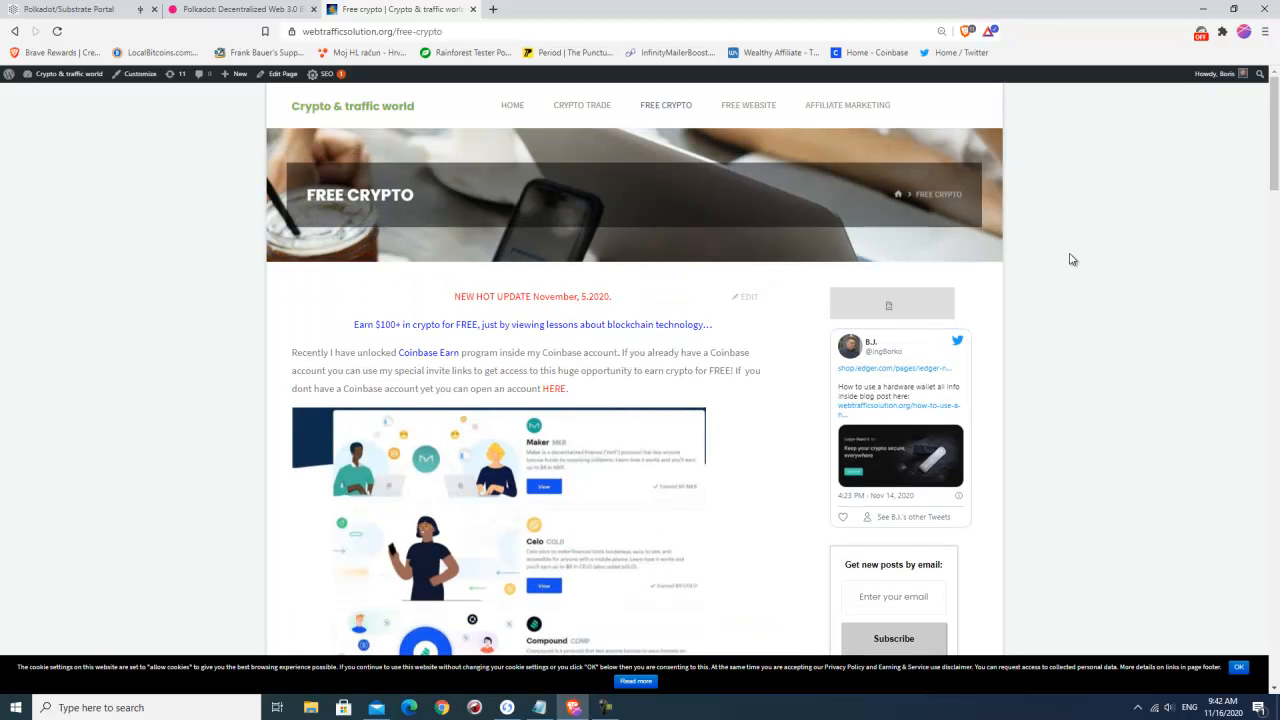
pyautogui.scroll(-3, 780, 451)
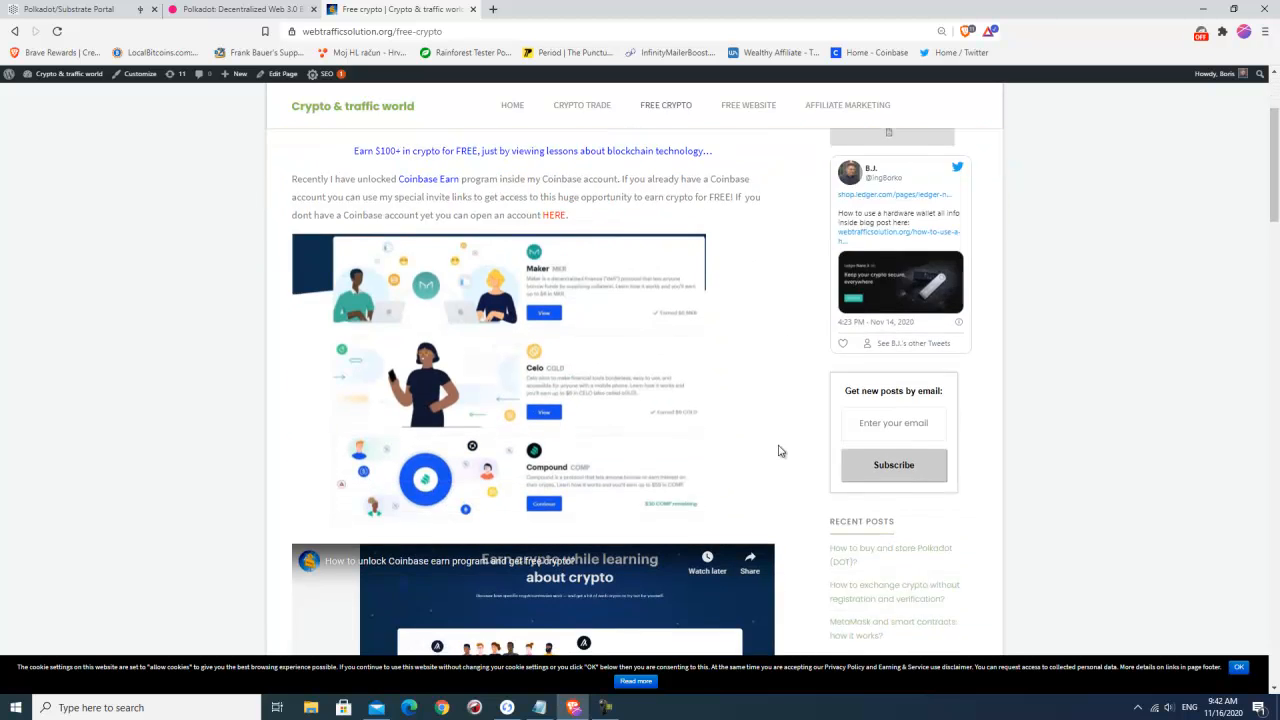
pyautogui.scroll(-1, 780, 451)
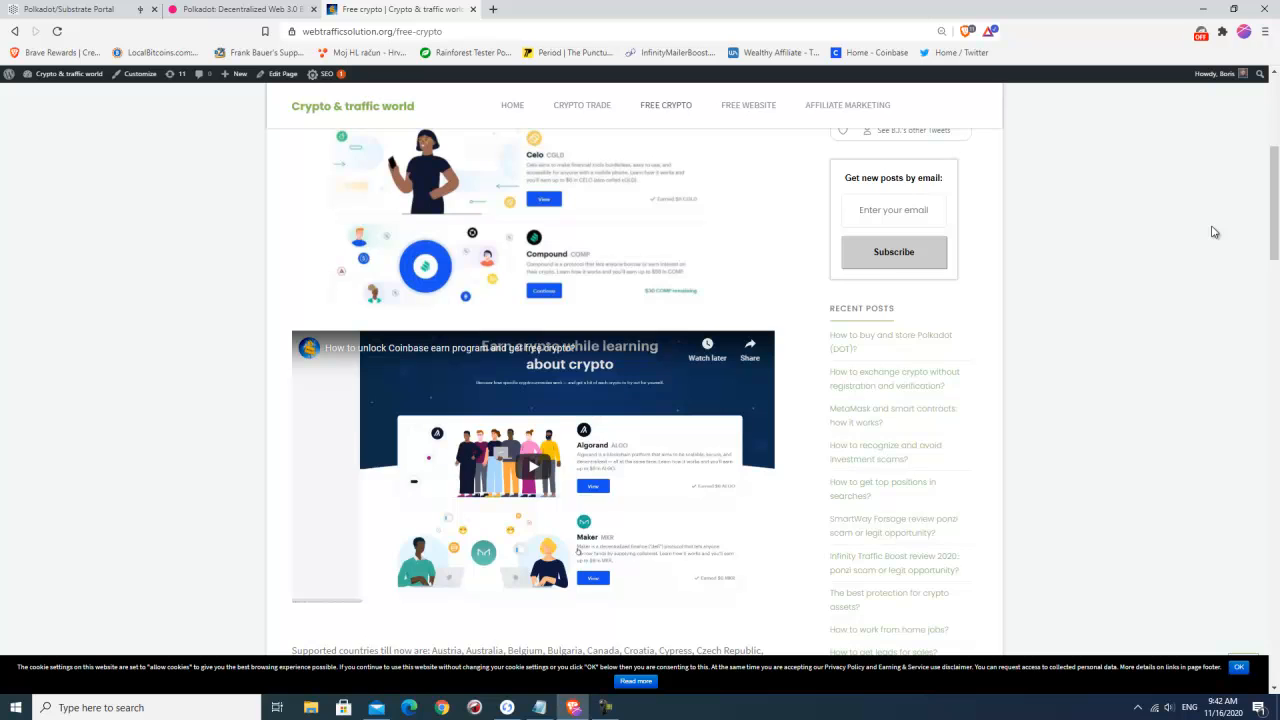
pyautogui.scroll(4, 1213, 232)
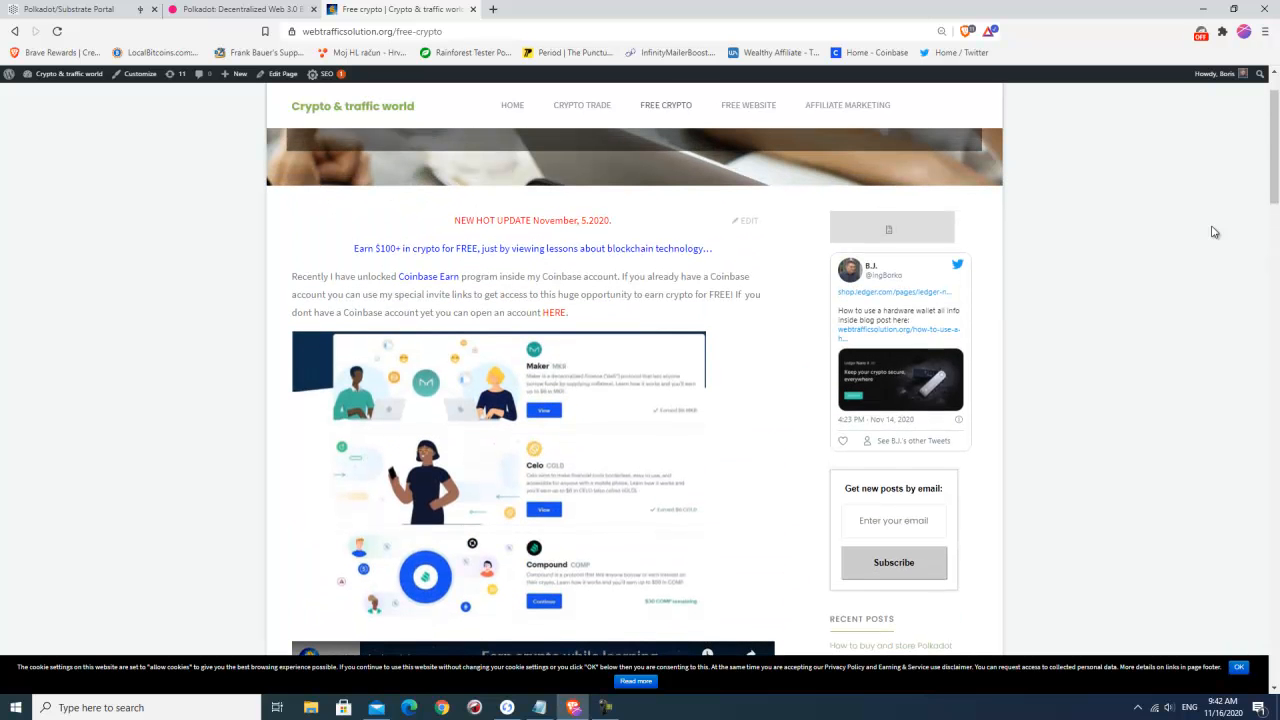